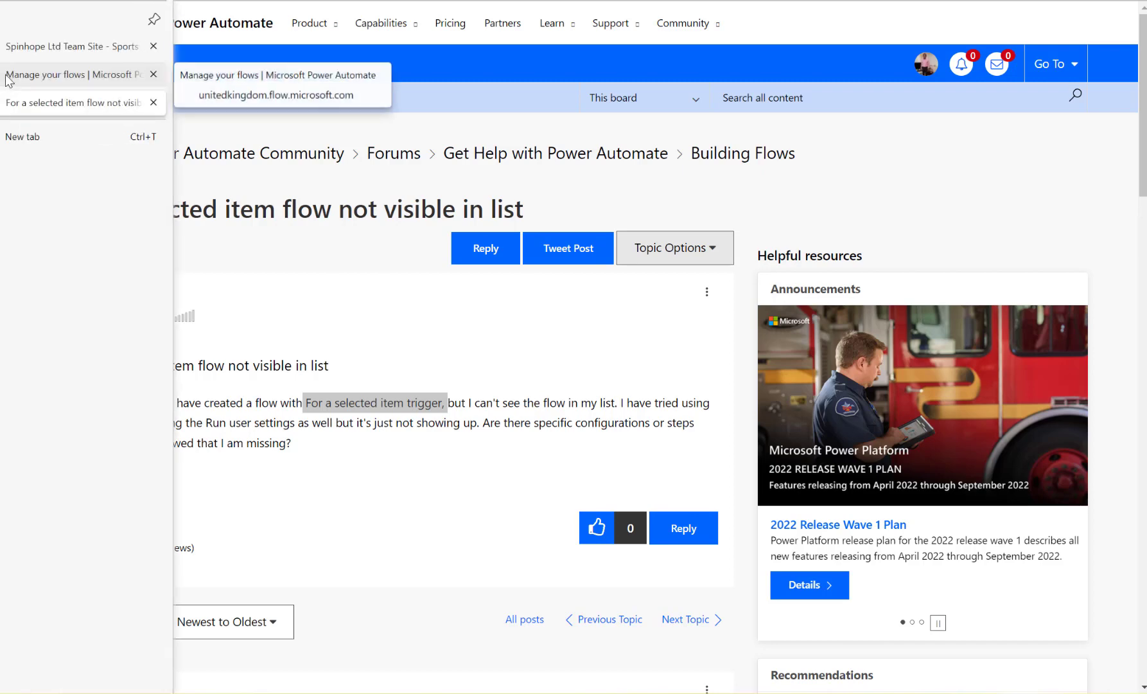
- Open My flows and switch the environment to spinhopedev
click(7, 81)
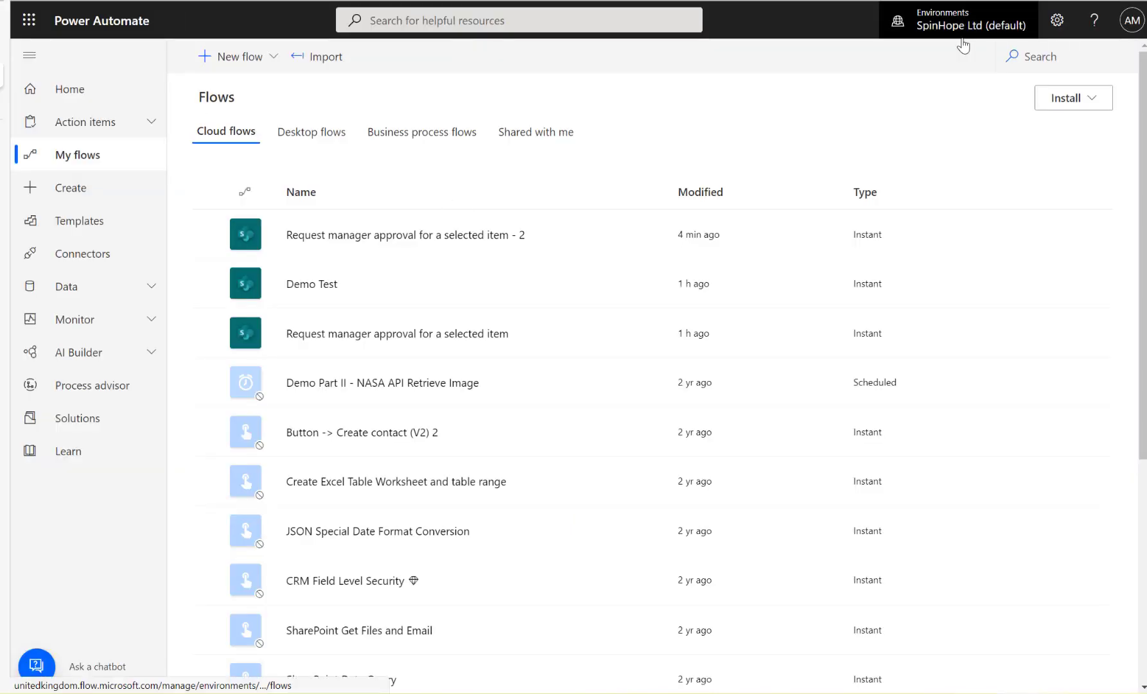
click(964, 29)
click(957, 257)
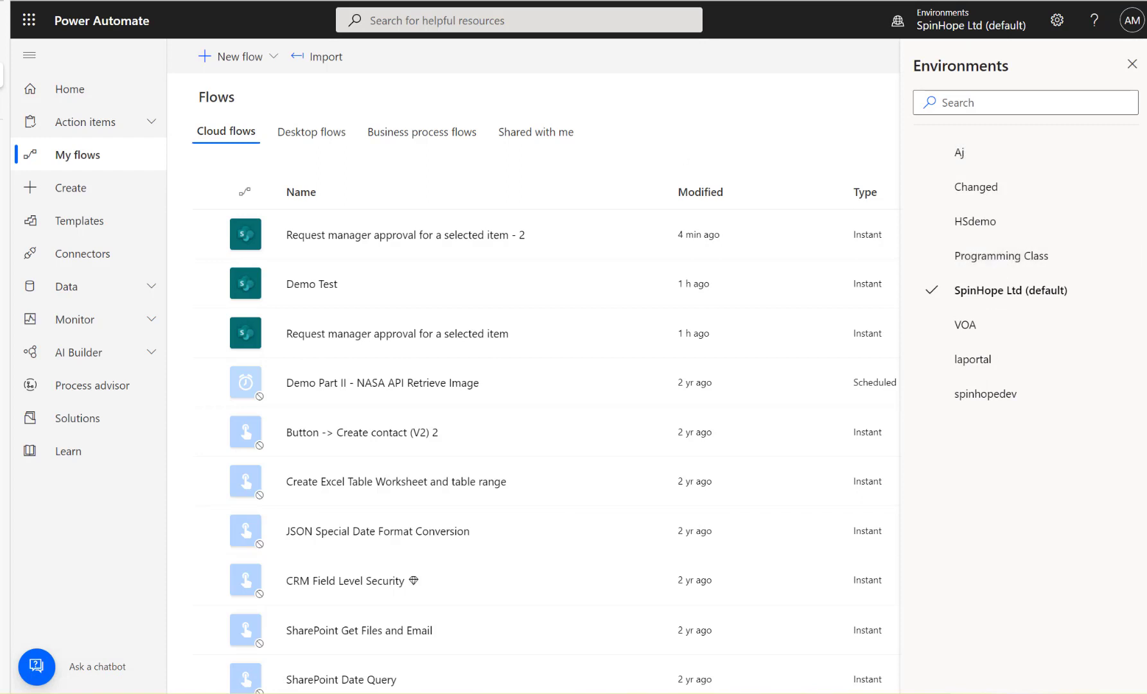
click(990, 394)
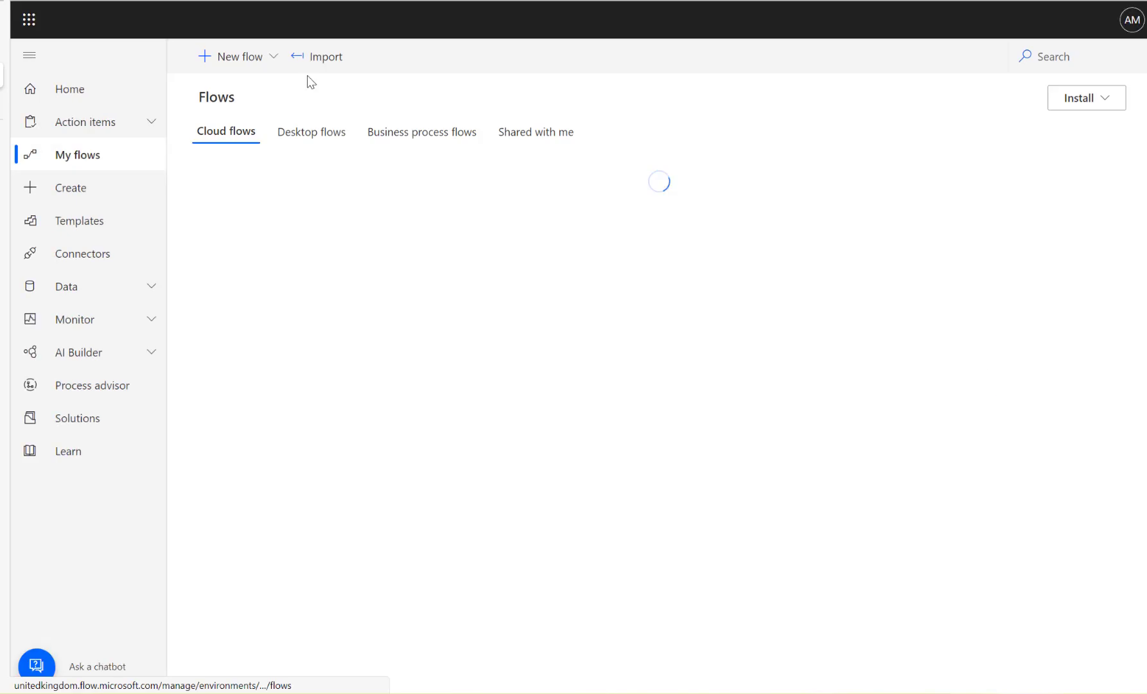
- Start a blank automated cloud flow, skipping setup, and browse the SharePoint connector's triggers
click(267, 59)
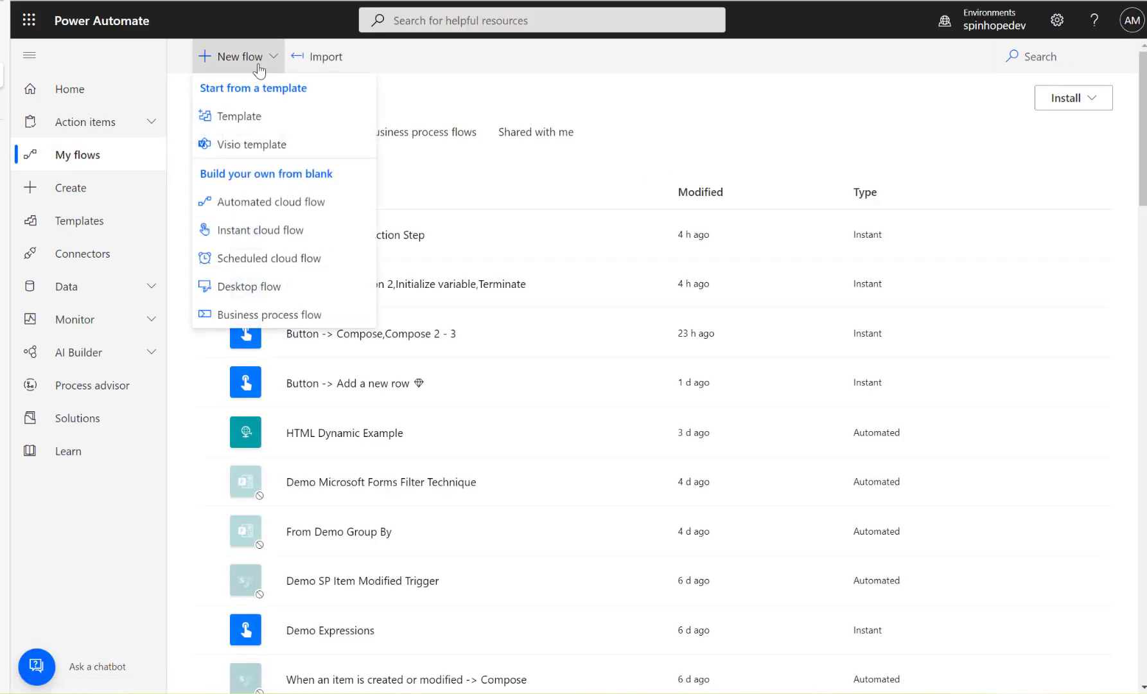
click(273, 204)
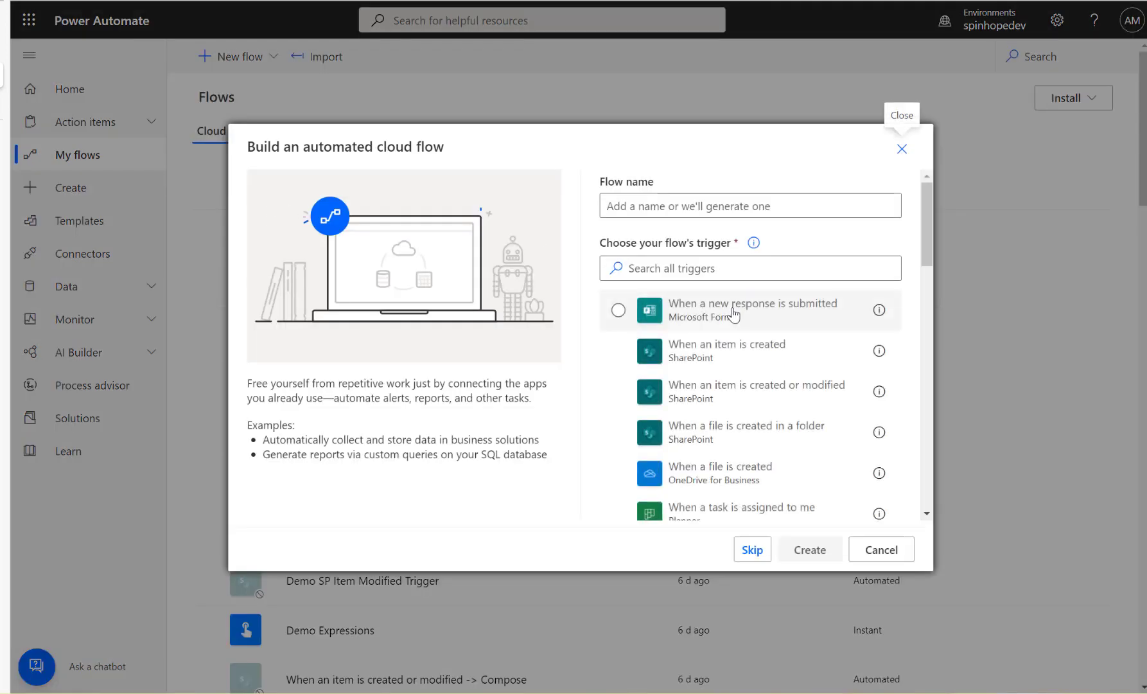
click(760, 557)
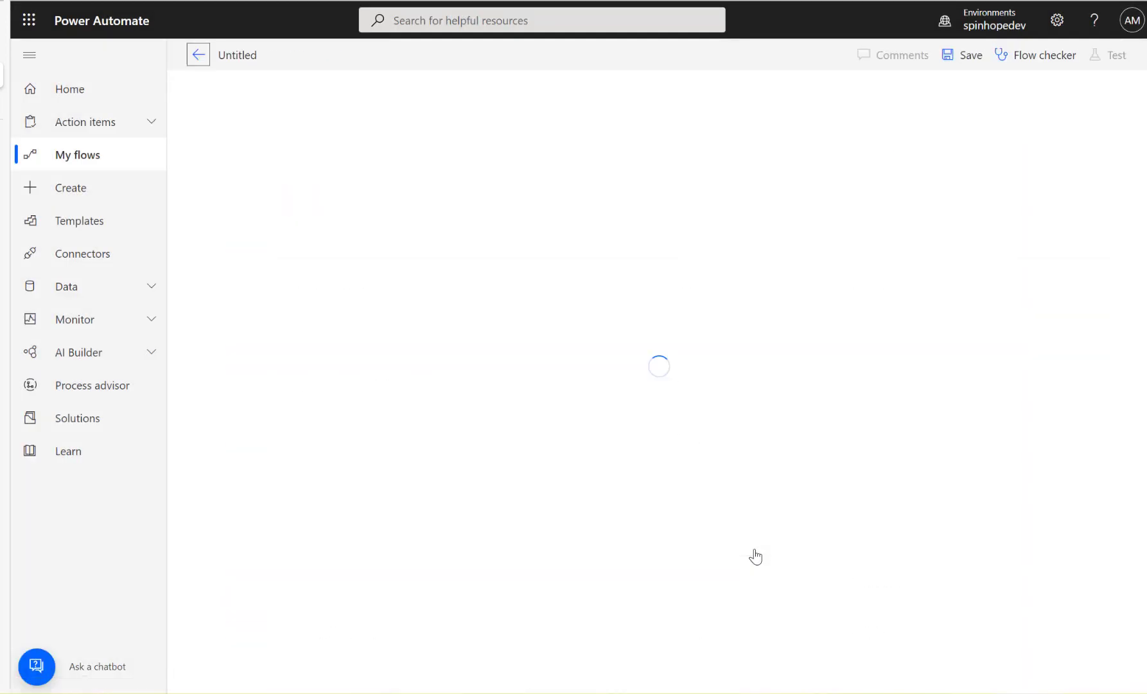
click(697, 179)
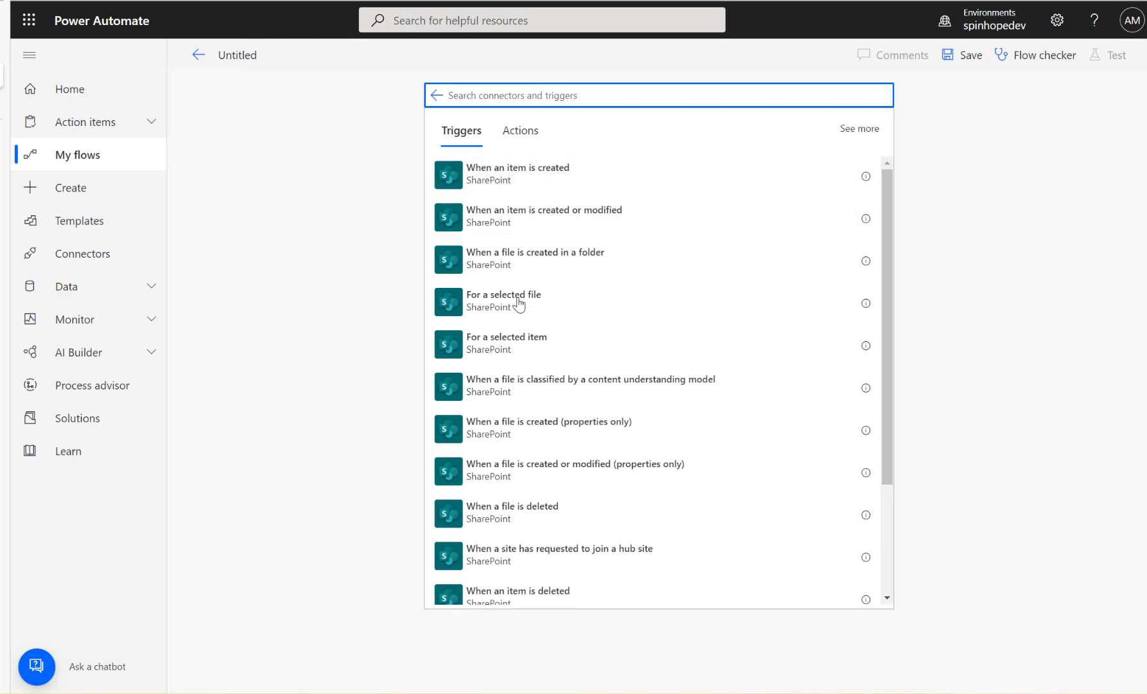
- Set the trigger's Site Address to Spinhope Ltd Team Site
click(509, 349)
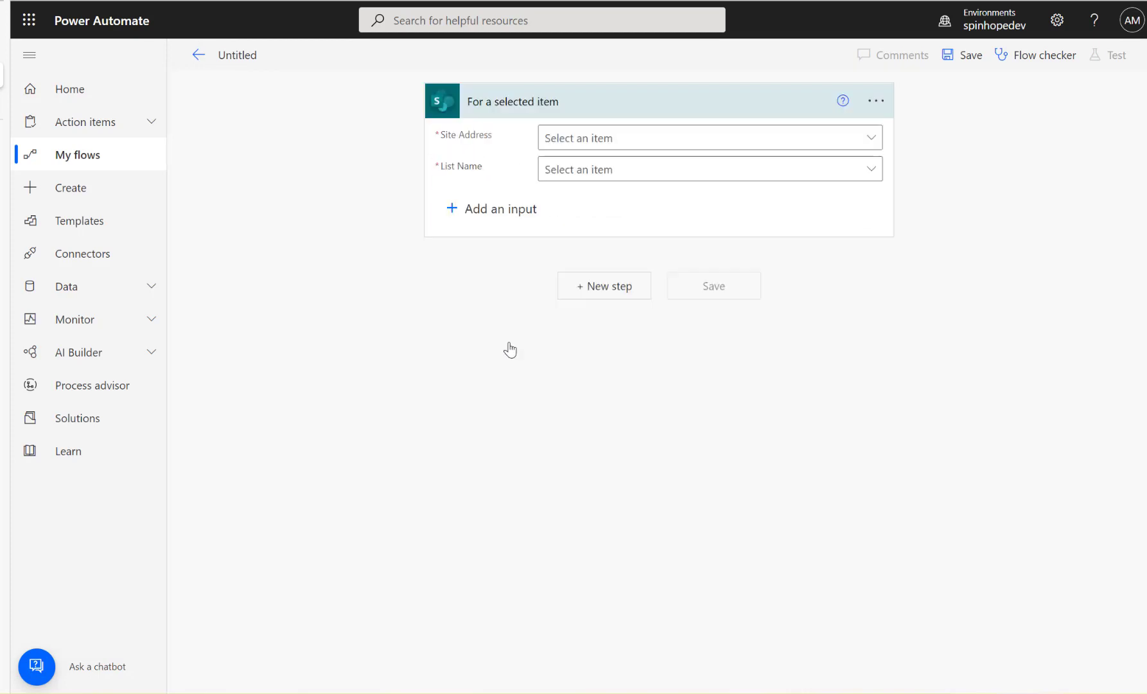
click(874, 141)
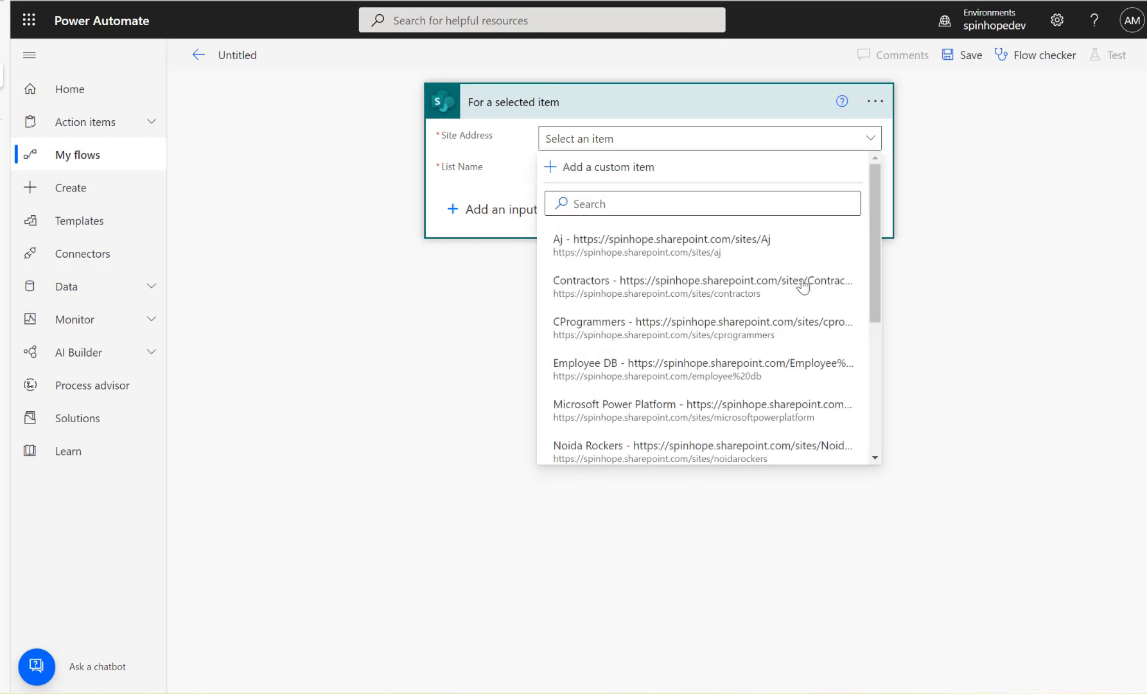
scroll(802, 289, down, 5)
click(796, 369)
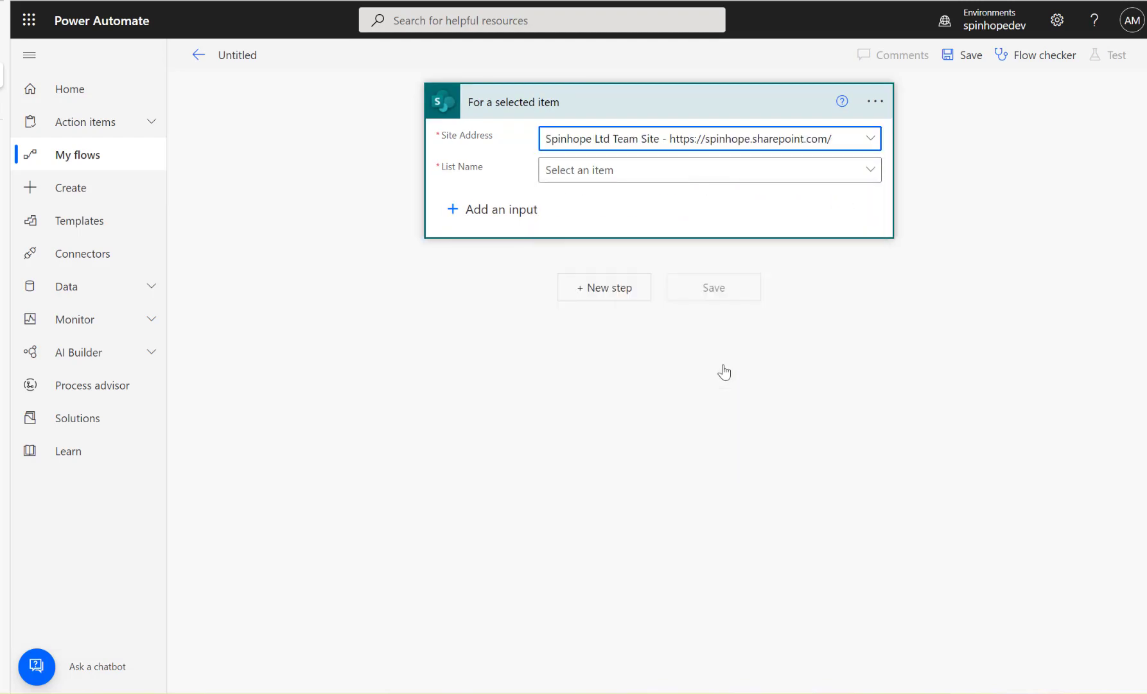
- Set List Name to the Sports list, found by searching 'sport'
click(789, 172)
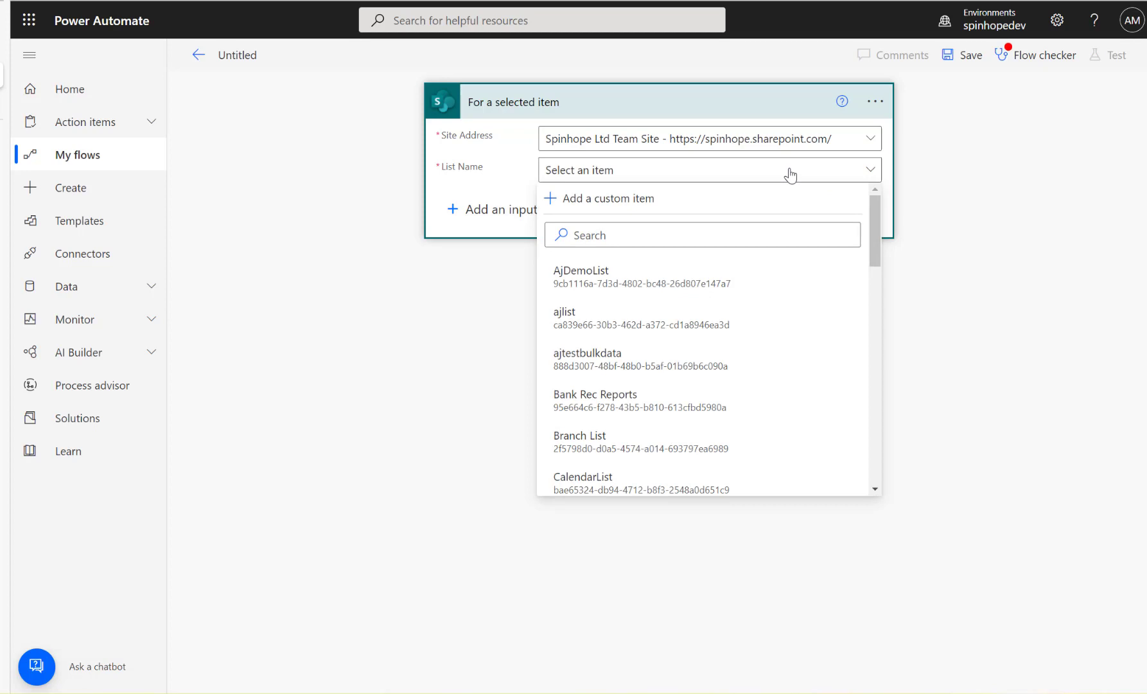
click(621, 232)
text(sport)
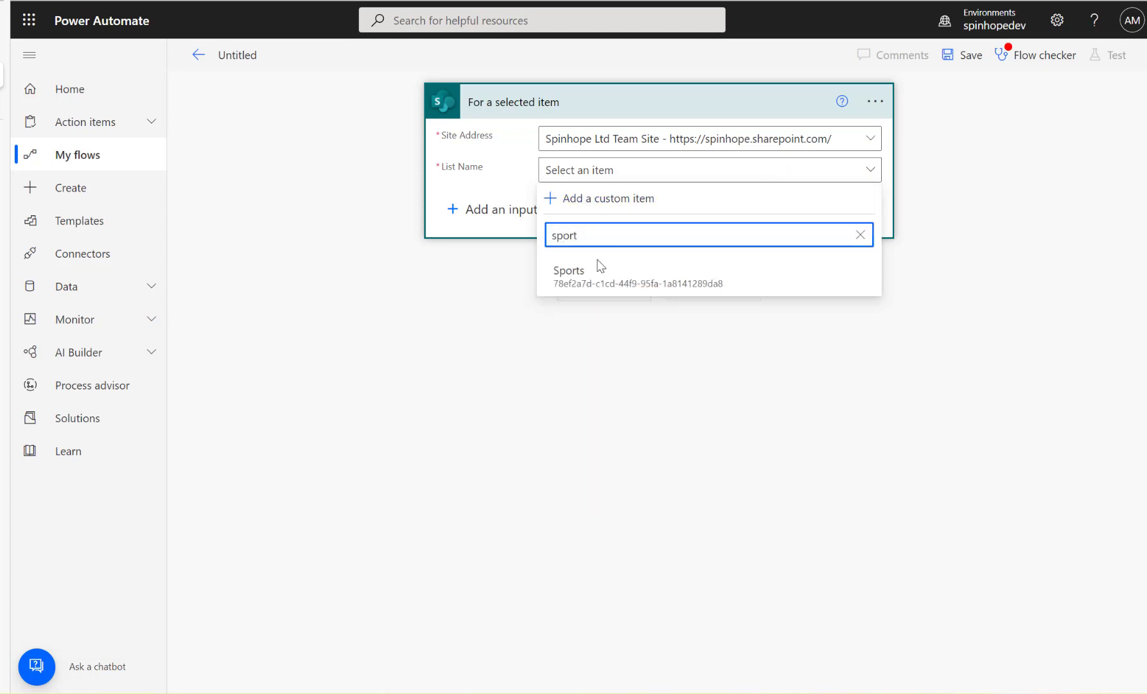
click(586, 277)
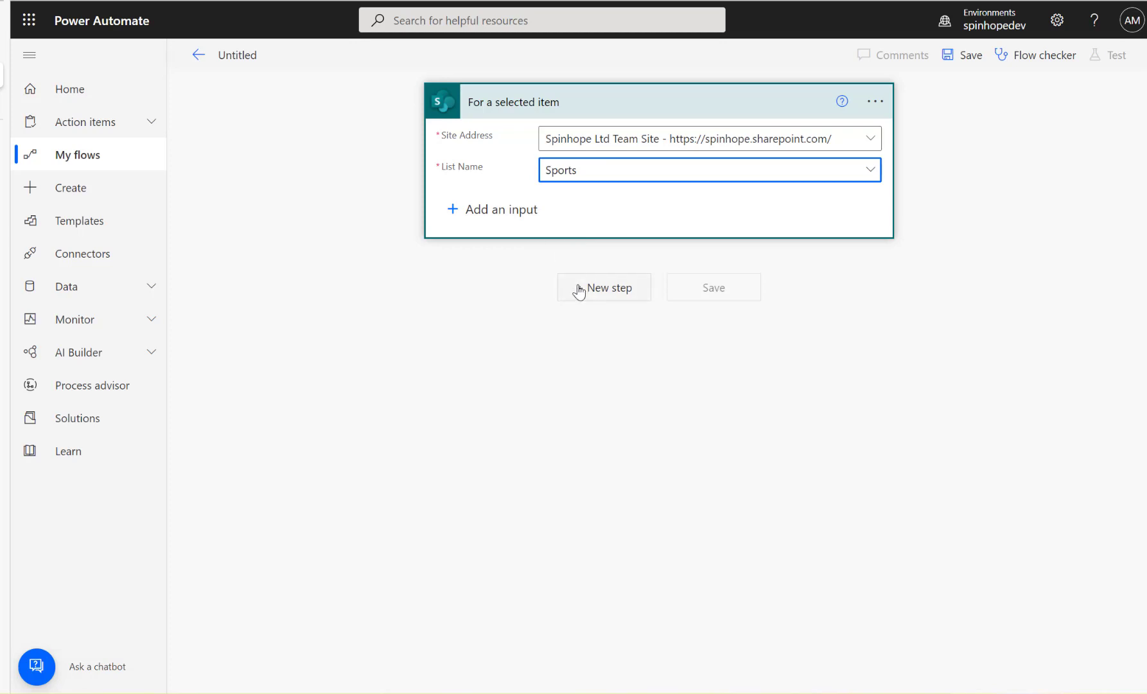
- Add a Compose action after the trigger with the selected item's ID as its input
click(576, 290)
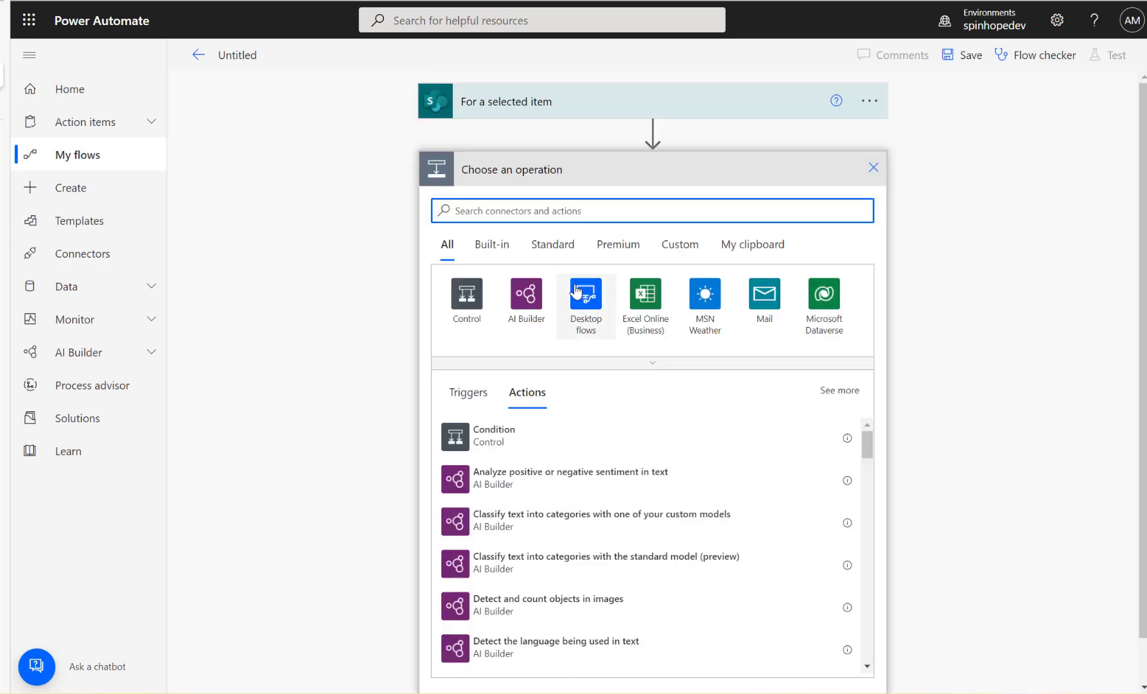
text(compose)
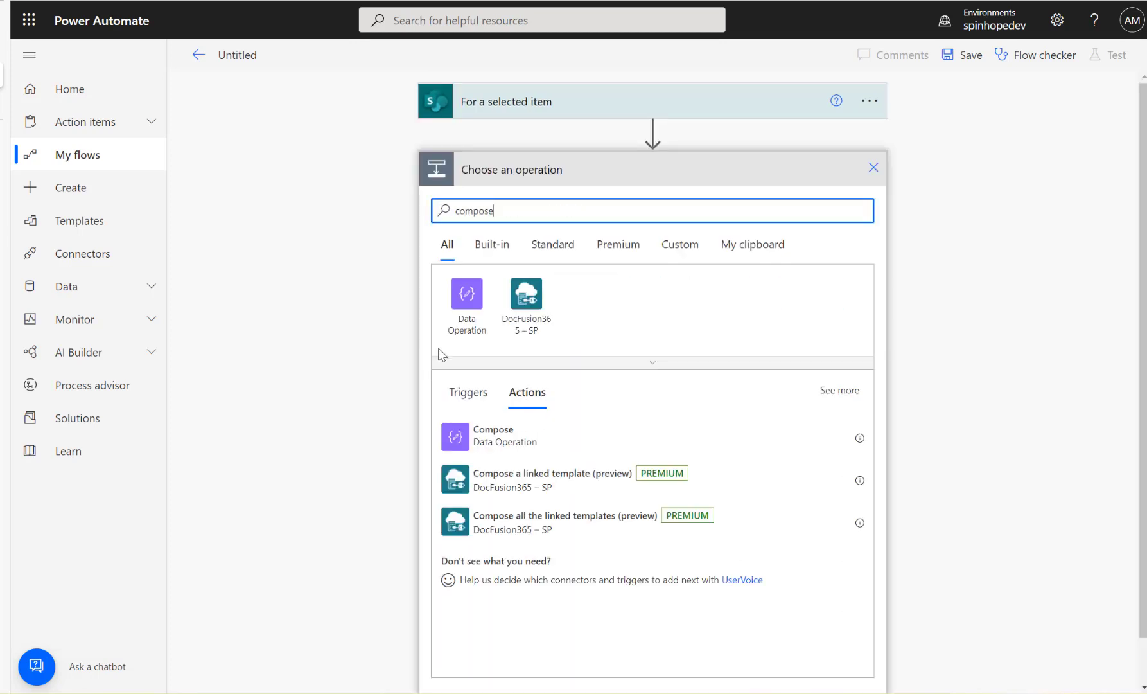
click(453, 440)
click(576, 210)
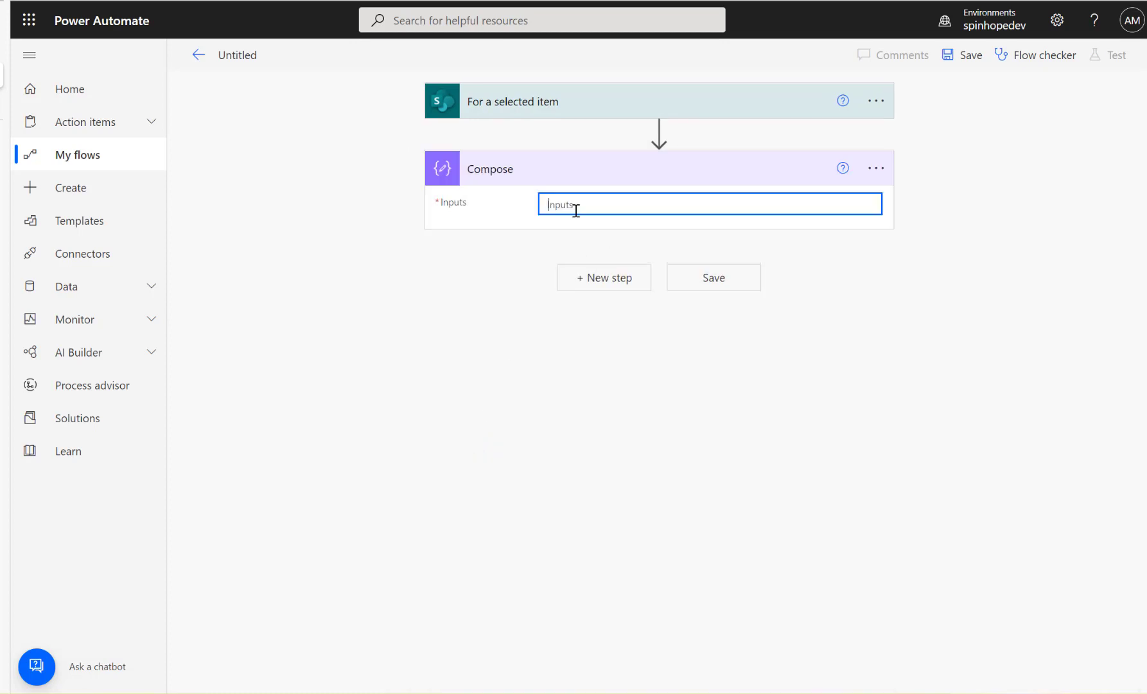
click(844, 182)
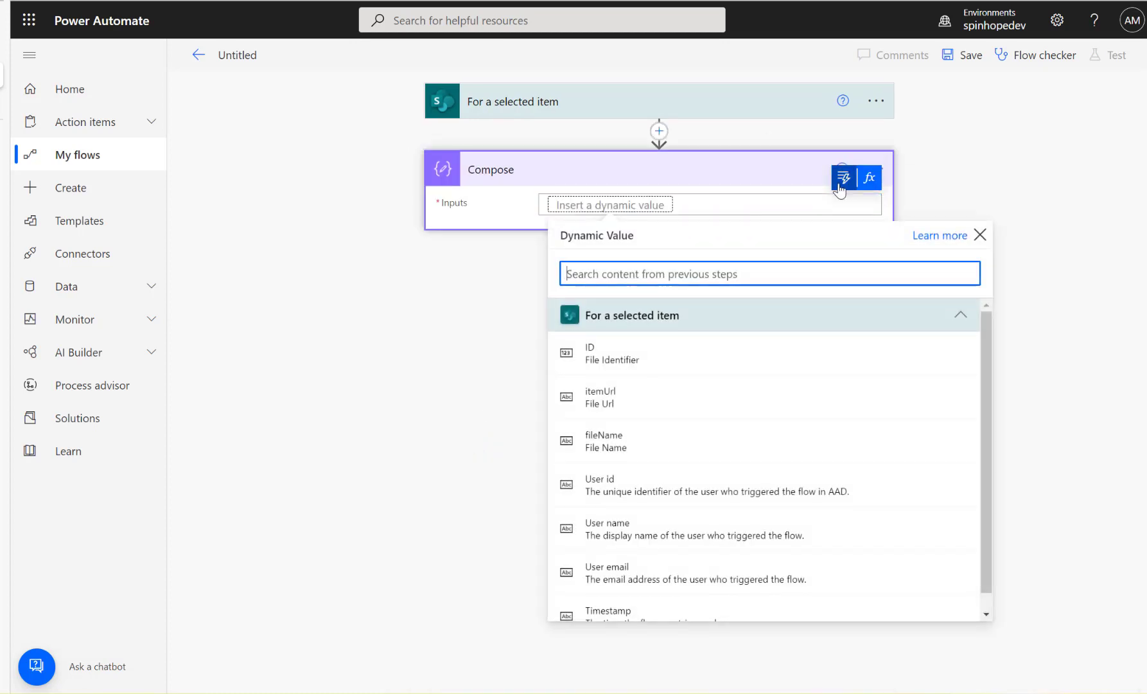
click(613, 355)
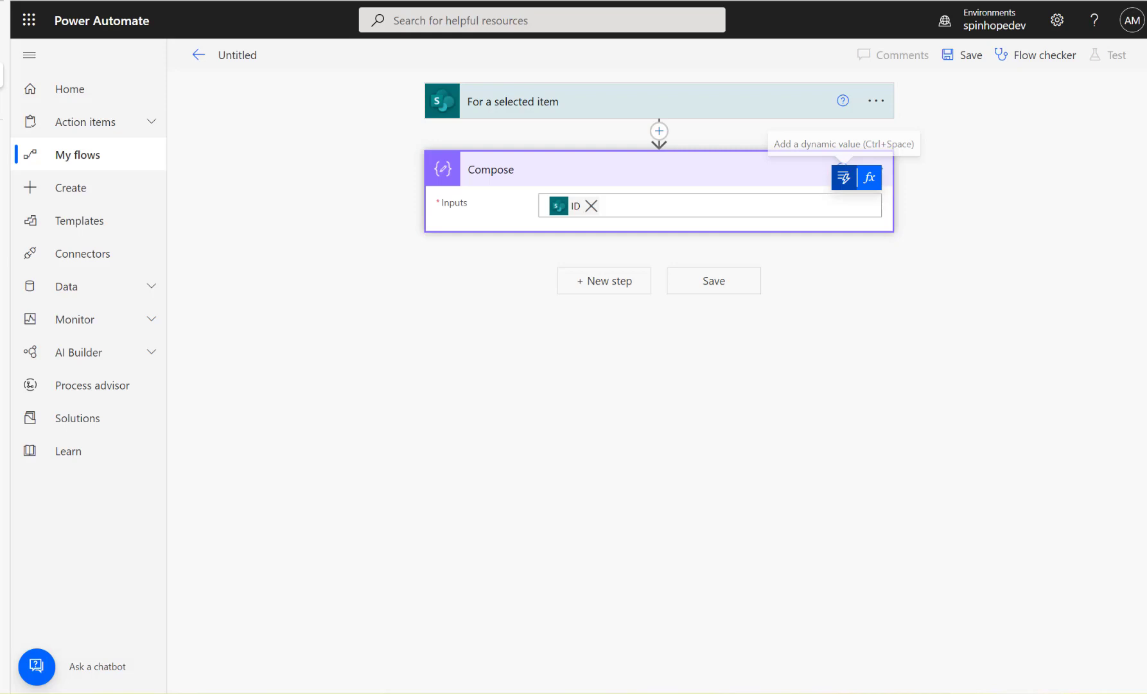
- Rename the flow to 'Sports Item Selected', save it, and return to its details page
click(230, 55)
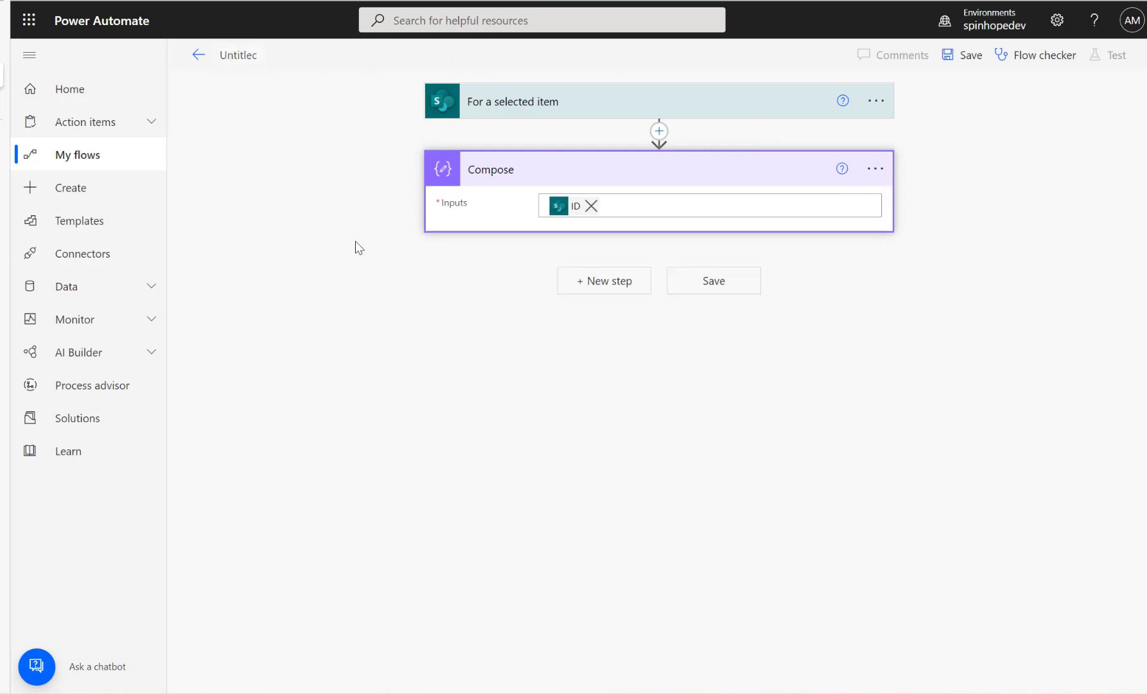
key(ctrl+a)
key(BackSpace)
text(Sports Item Selected)
click(964, 58)
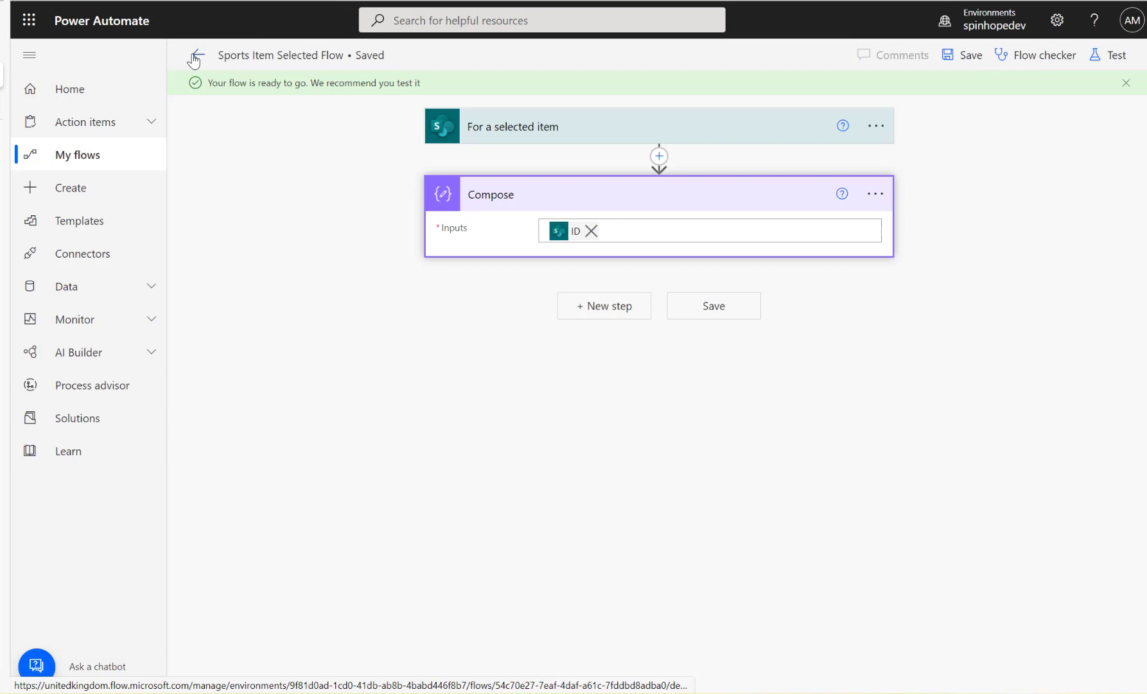
click(199, 58)
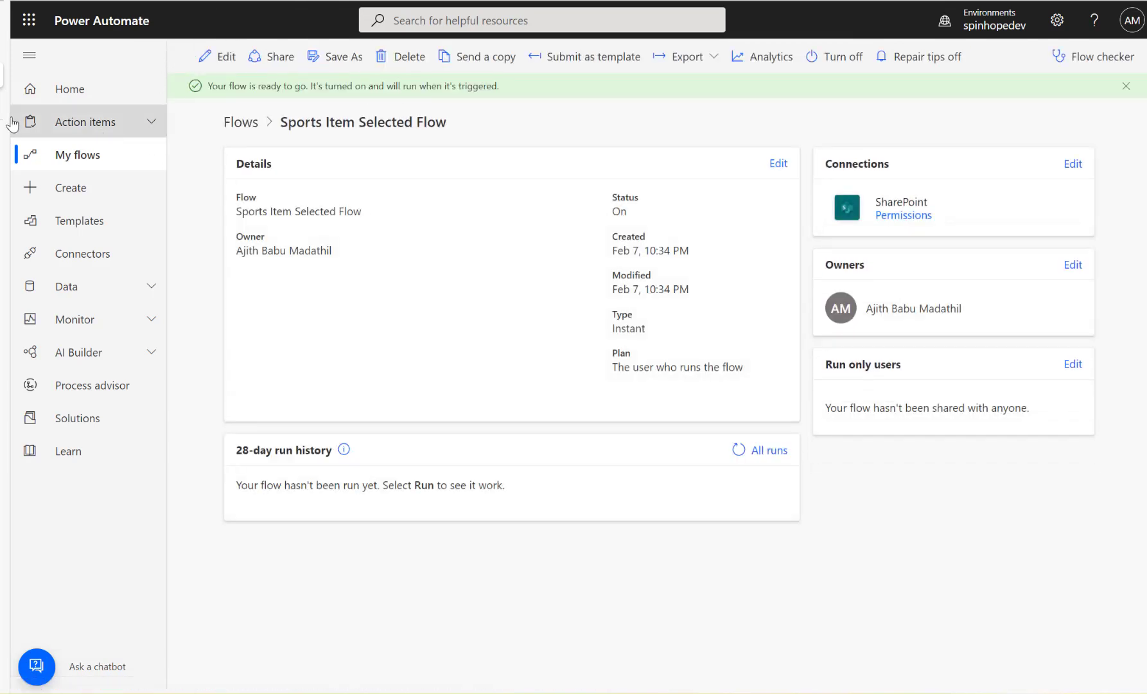
- In the SharePoint Sports list, view Football's Automate flows, then return to Power Automate
mouse_move(2, 50)
click(96, 46)
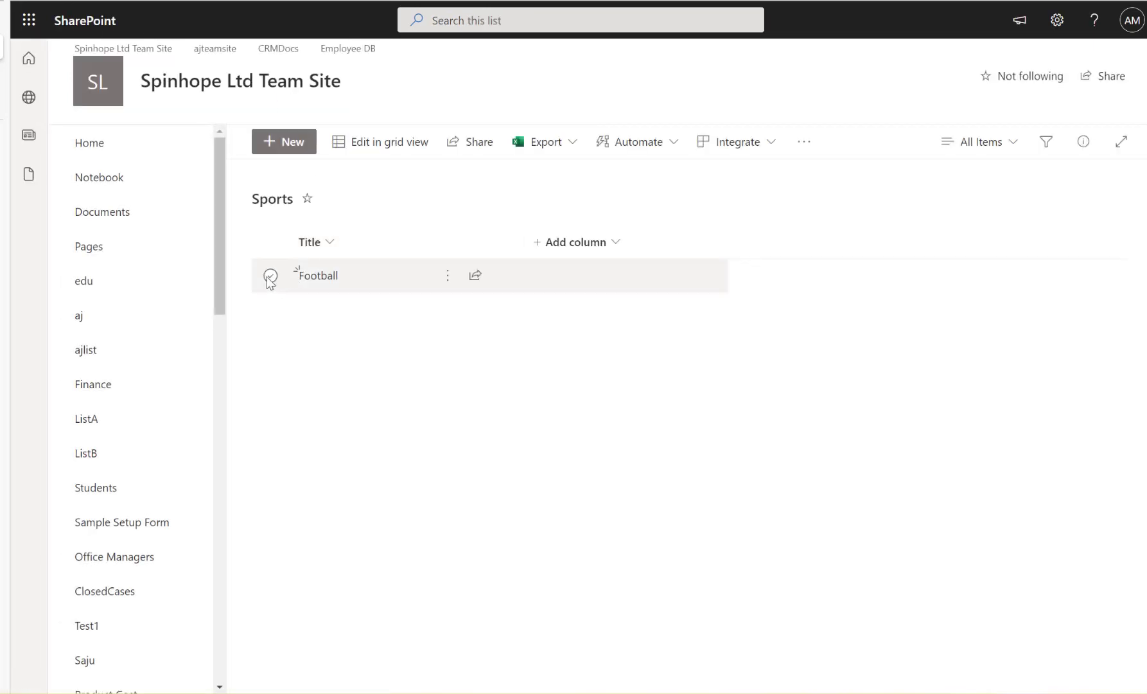
click(270, 276)
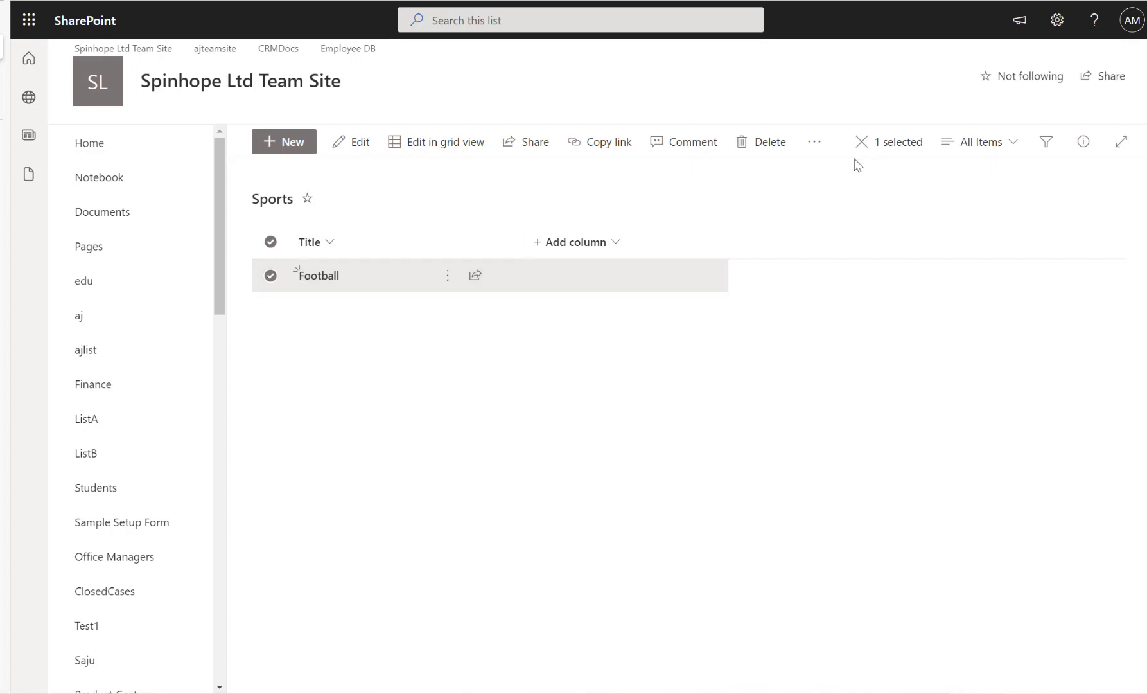
click(811, 145)
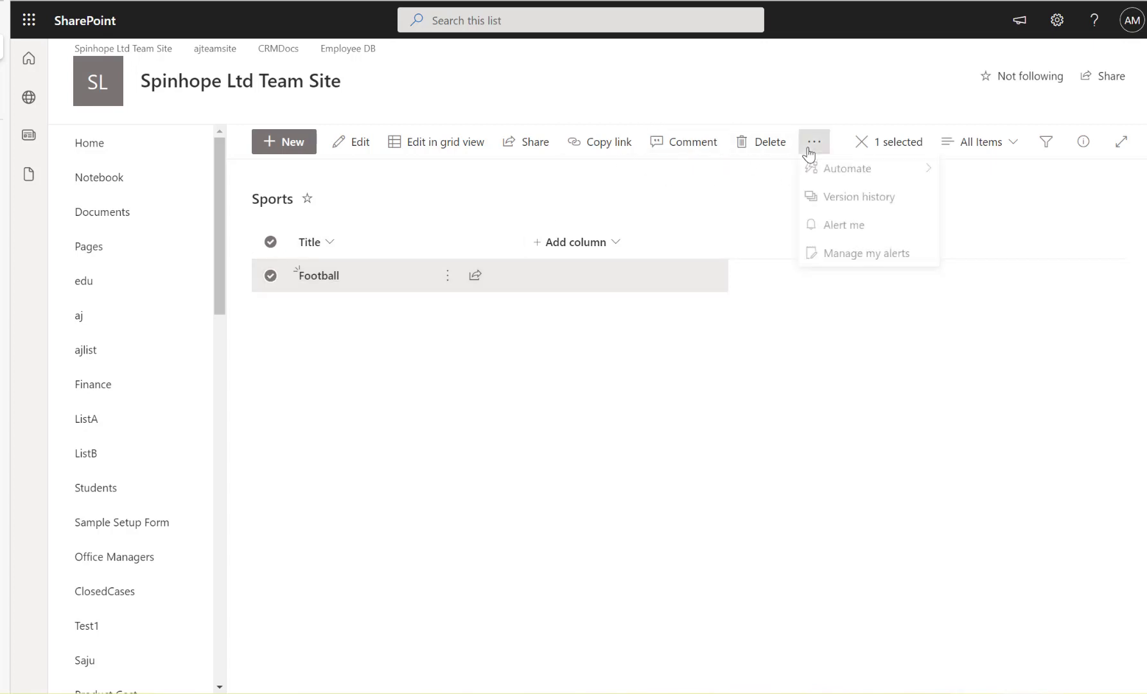
mouse_move(849, 172)
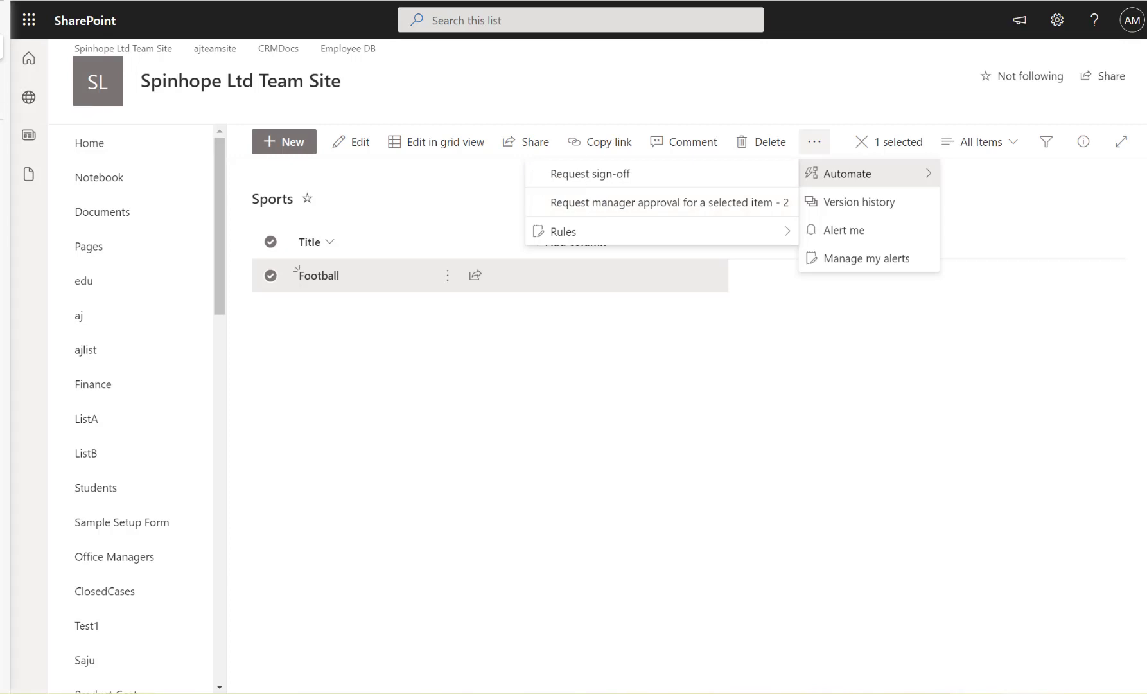
click(26, 78)
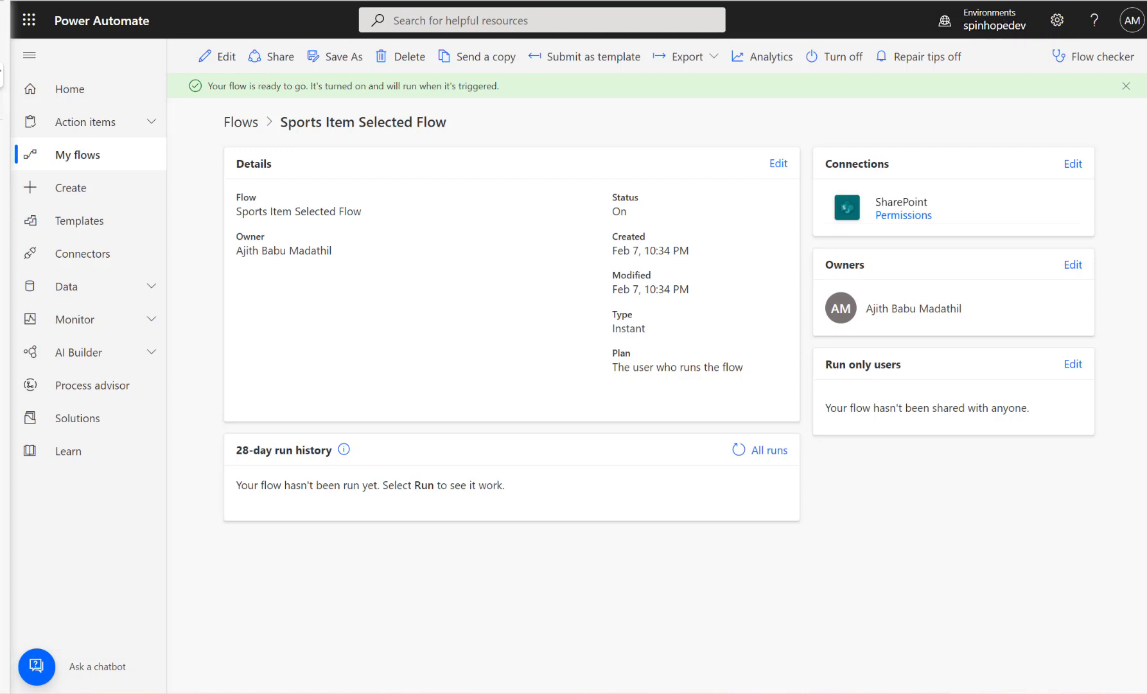
mouse_move(8, 51)
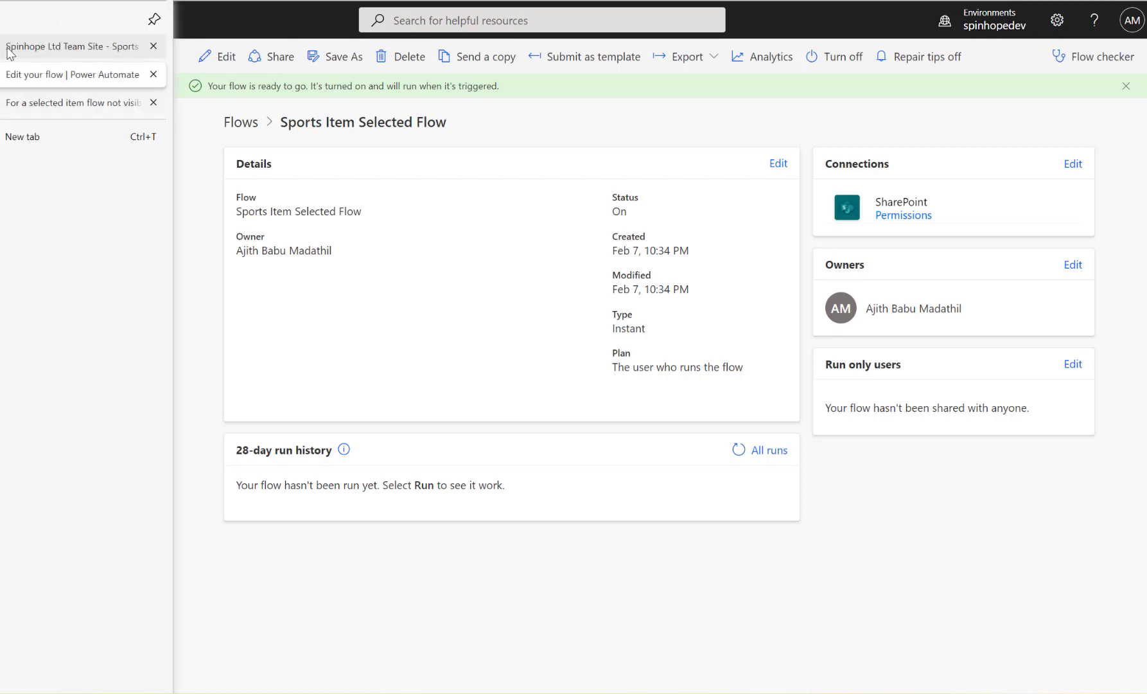
click(46, 51)
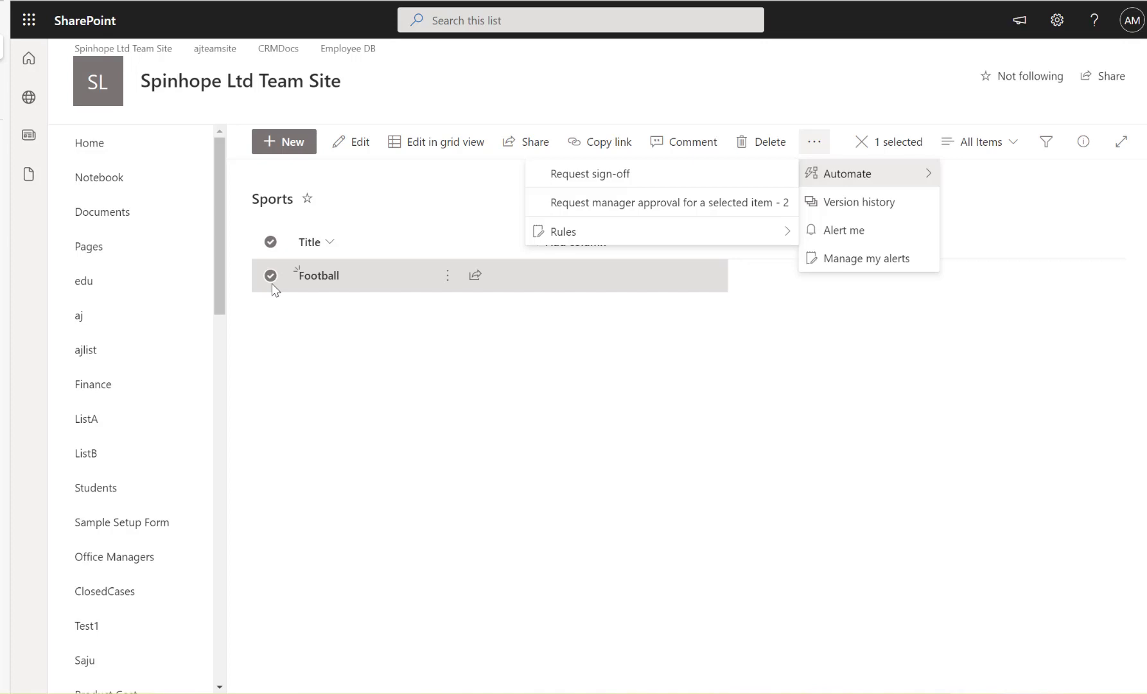
click(2, 83)
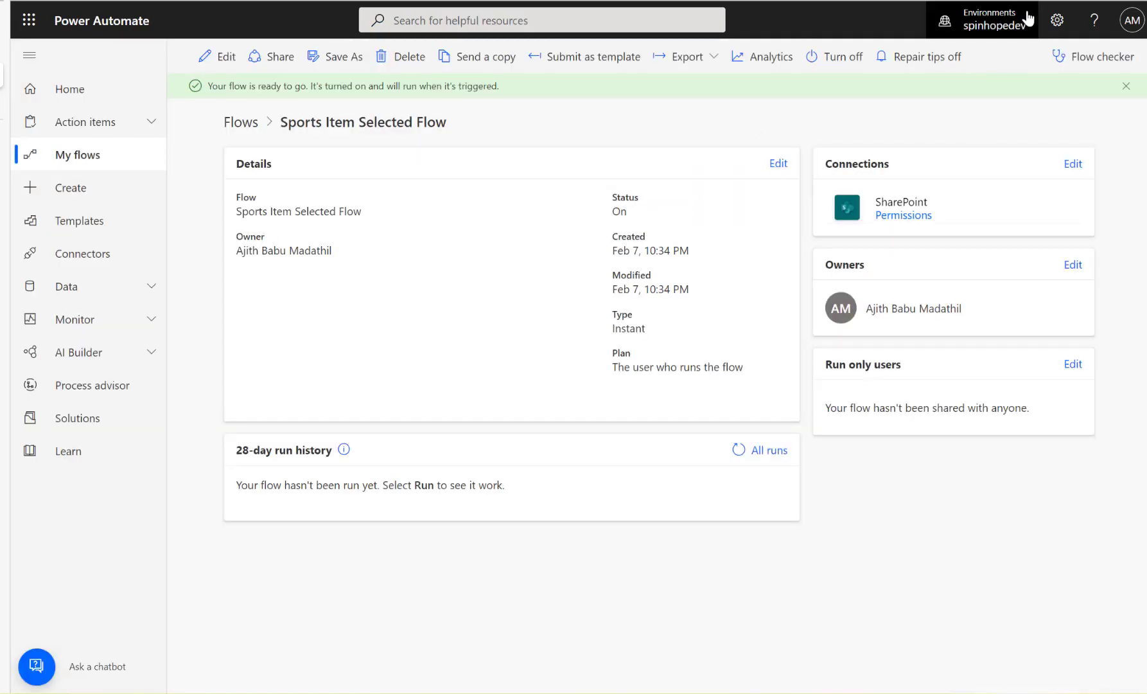
- Switch Power Automate to the SpinHope Ltd (default) environment
click(1009, 26)
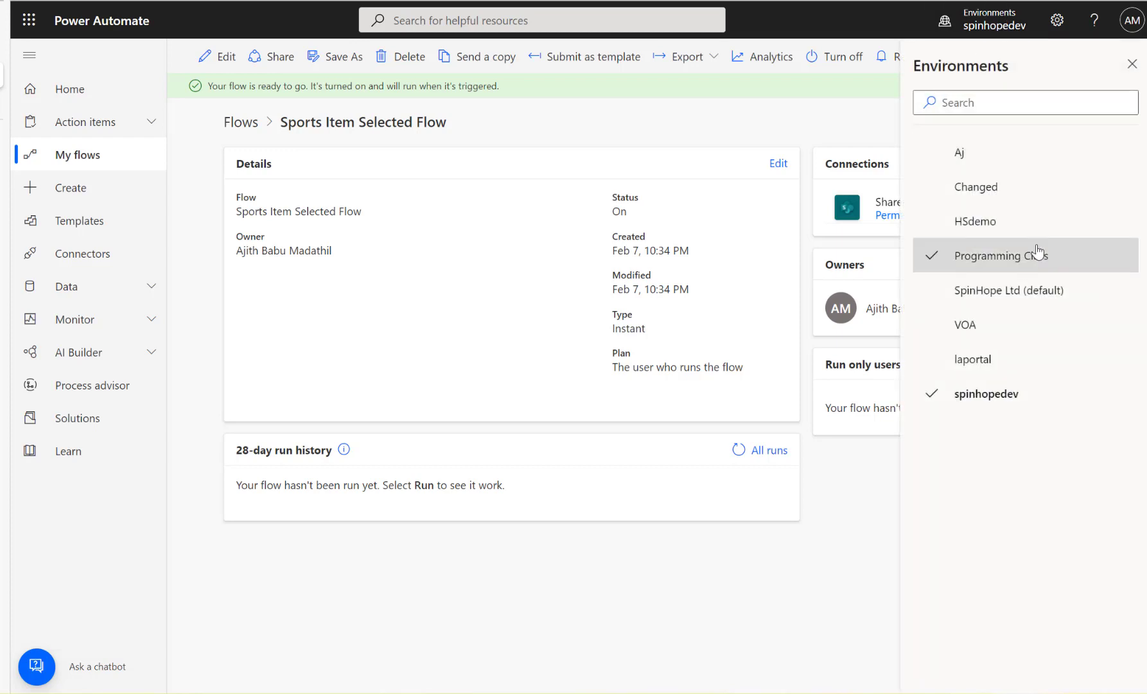
click(964, 290)
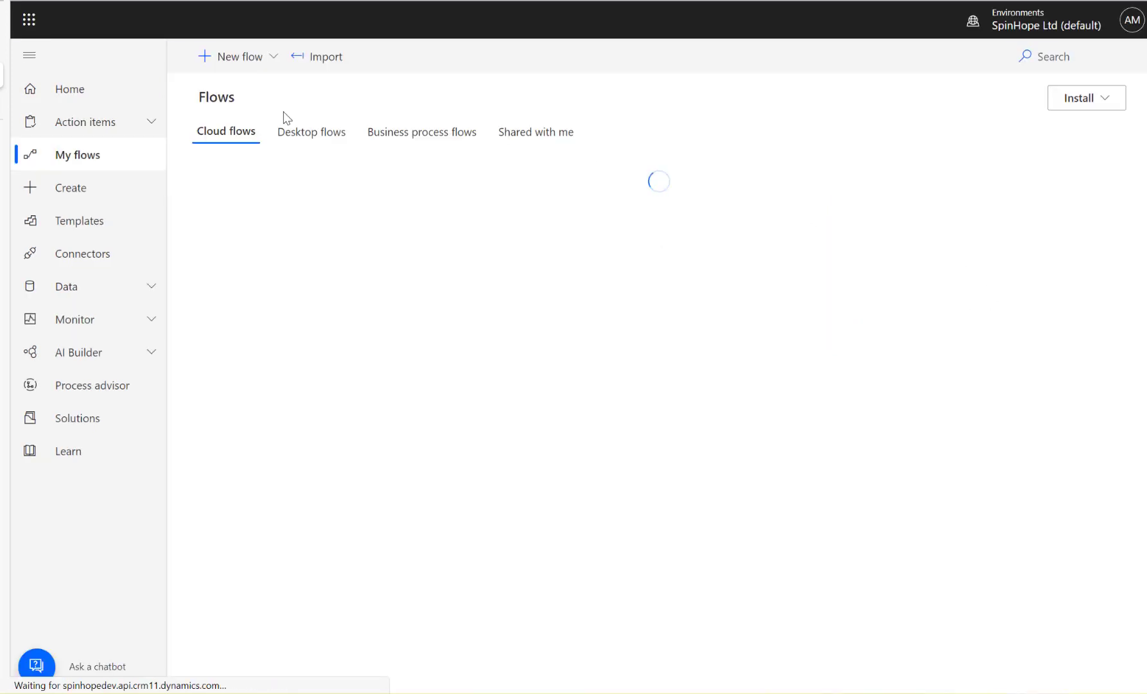
- Start a new automated cloud flow, search triggers for 'selected', then clear the search
click(255, 67)
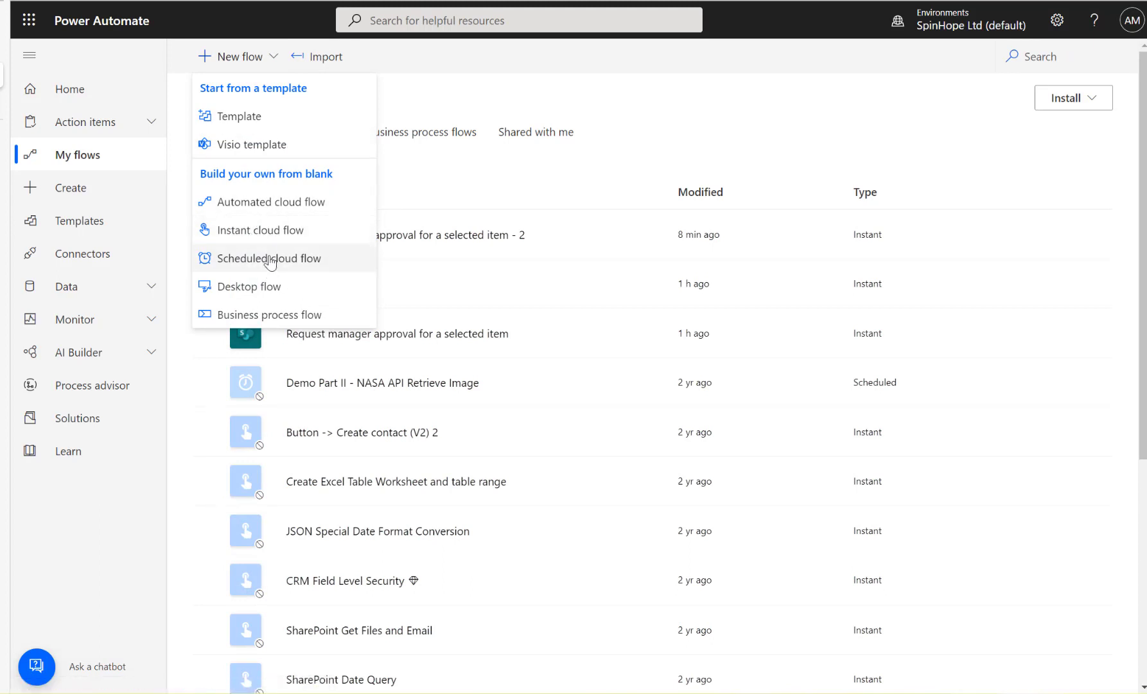
click(276, 204)
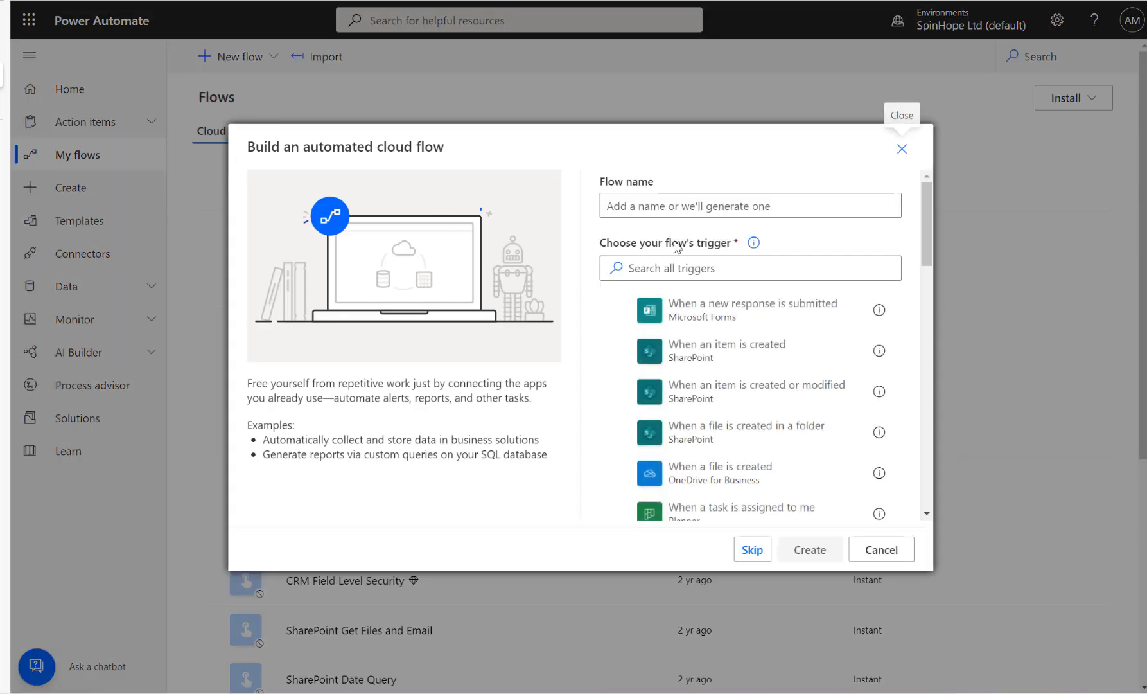
click(668, 268)
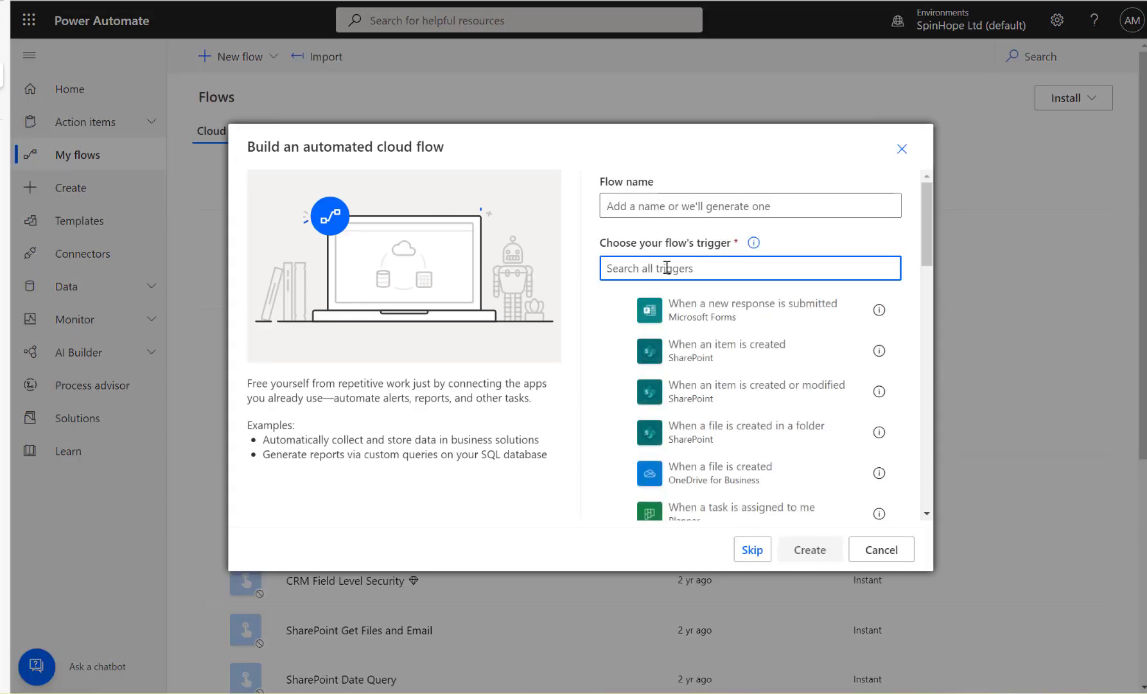
text(selected)
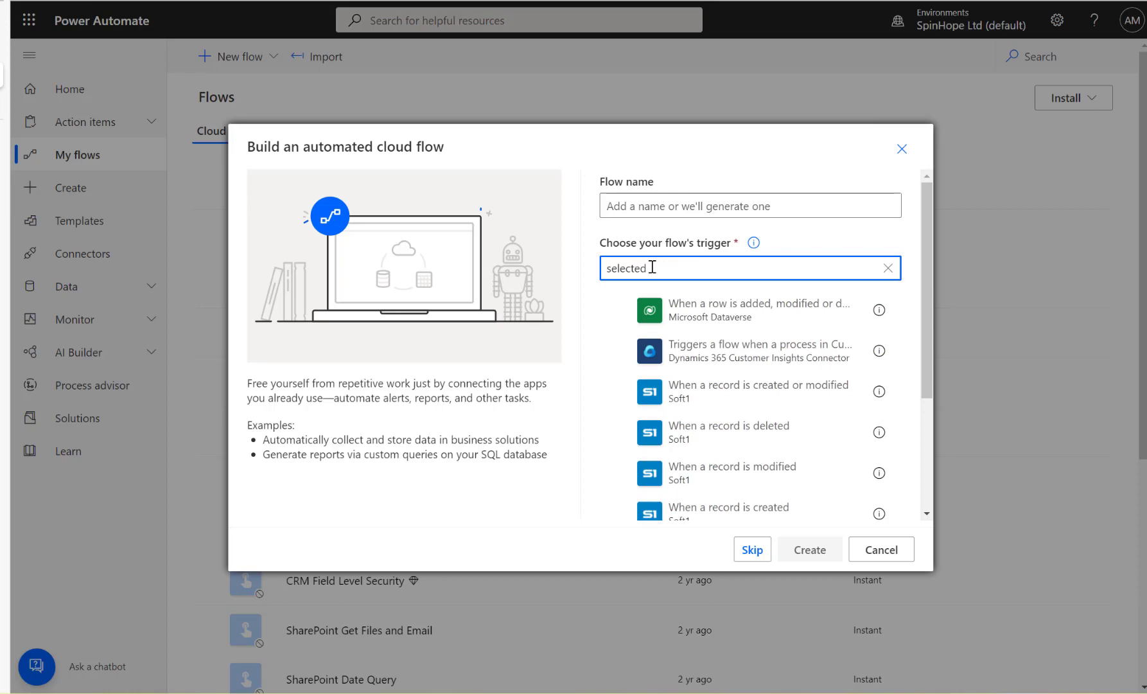
drag(715, 260, 271, 252)
key(BackSpace)
- Use SharePoint's 'For a selected item' trigger with Site Address Spinhope Ltd Team Site
click(756, 552)
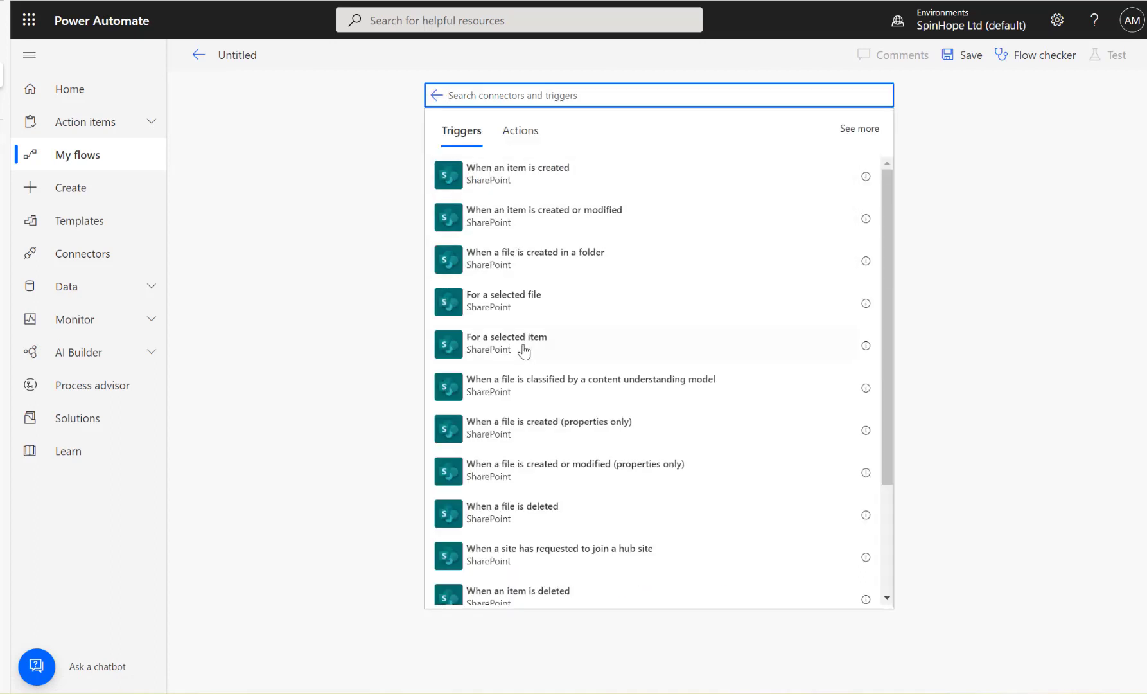
click(509, 347)
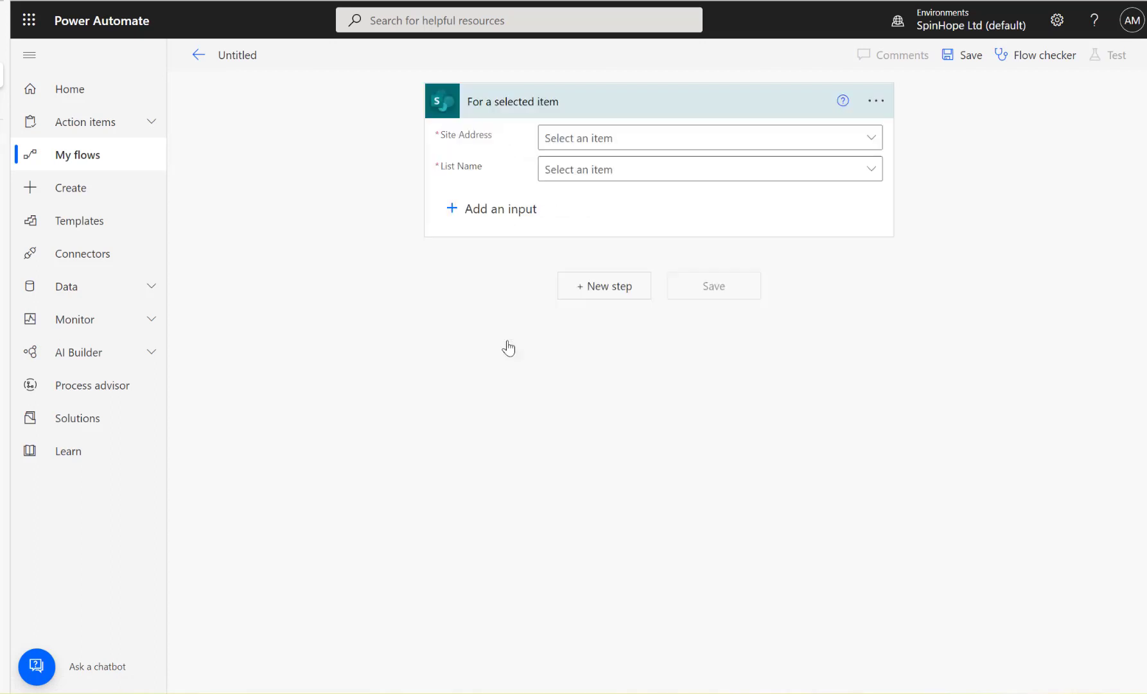
click(649, 144)
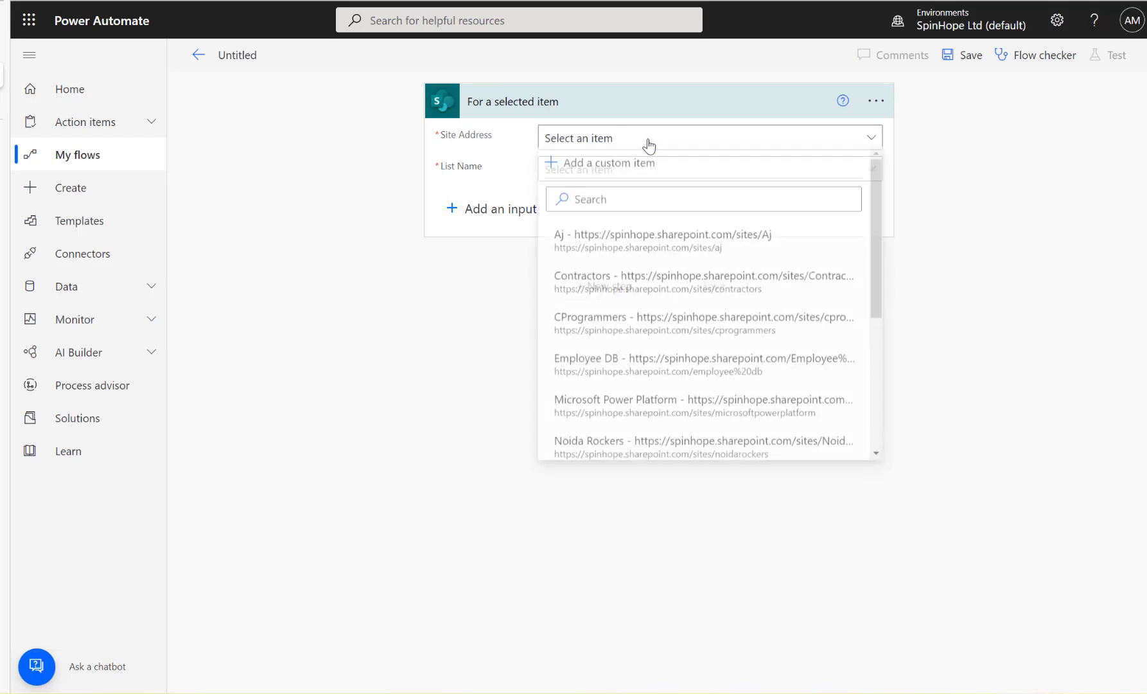
scroll(726, 390, down, 2)
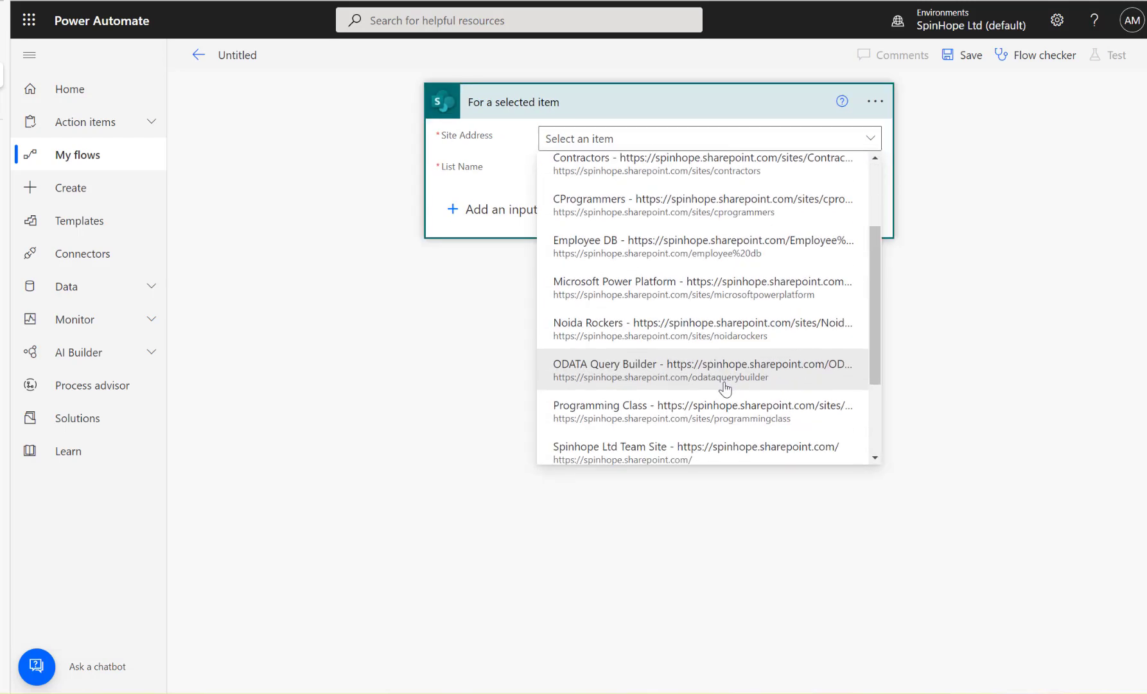
scroll(727, 389, down, 2)
click(709, 390)
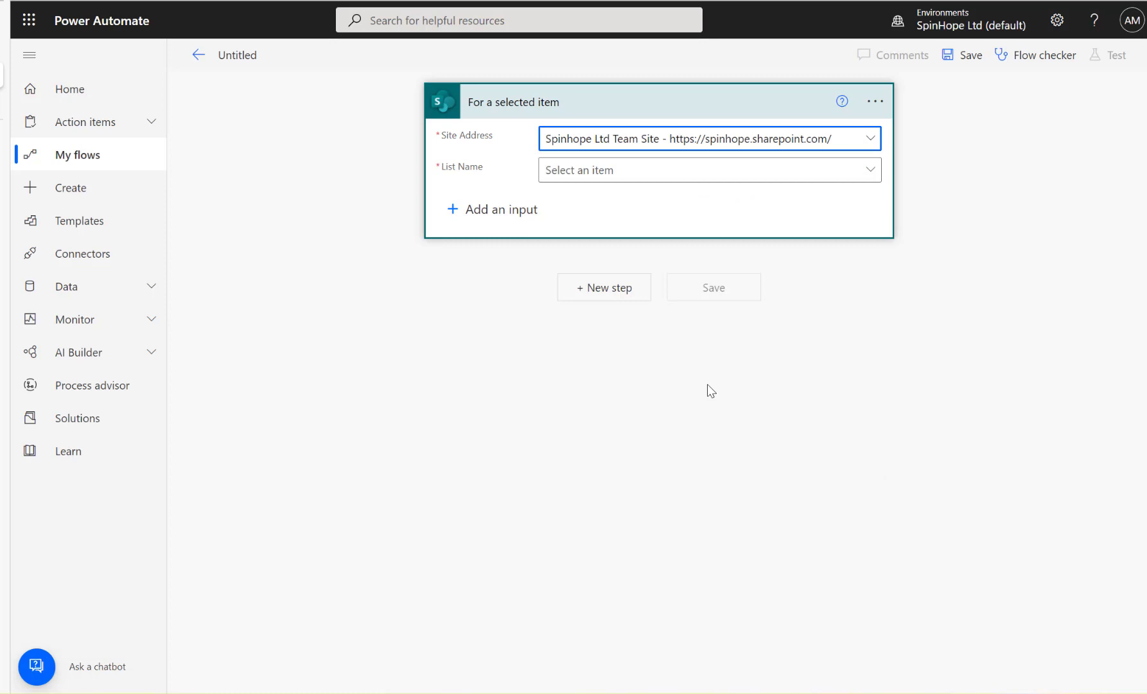
- Set the trigger's List Name to Sports, filtering the lists with 'S'
click(621, 172)
click(608, 234)
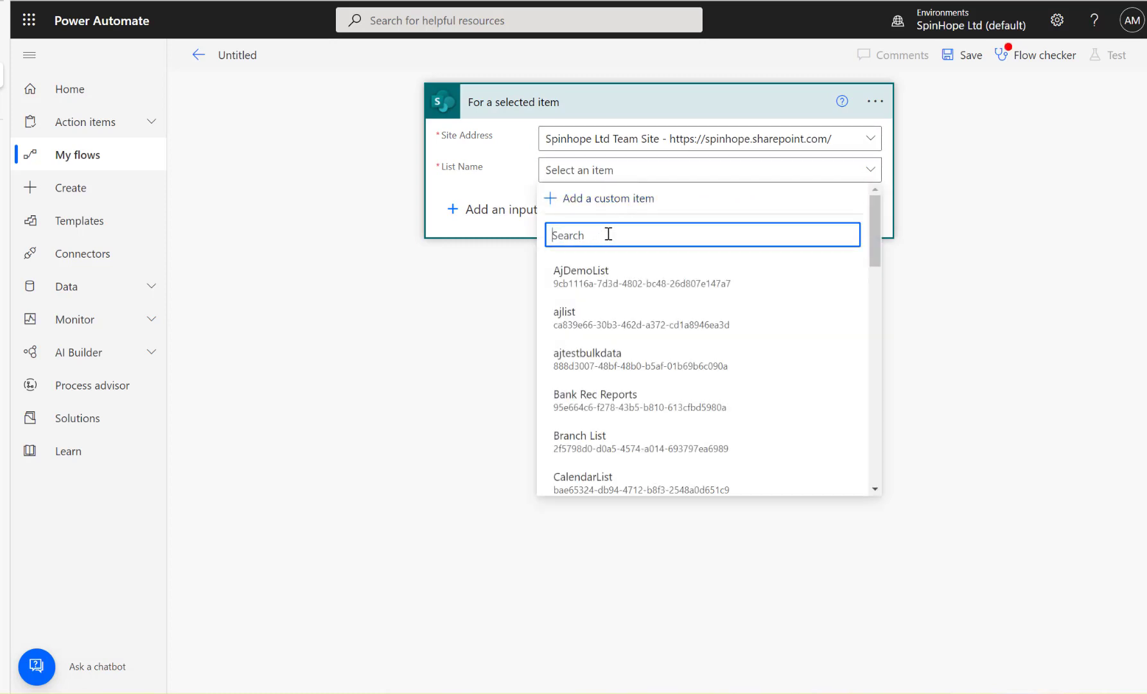
text(Sport)
click(571, 270)
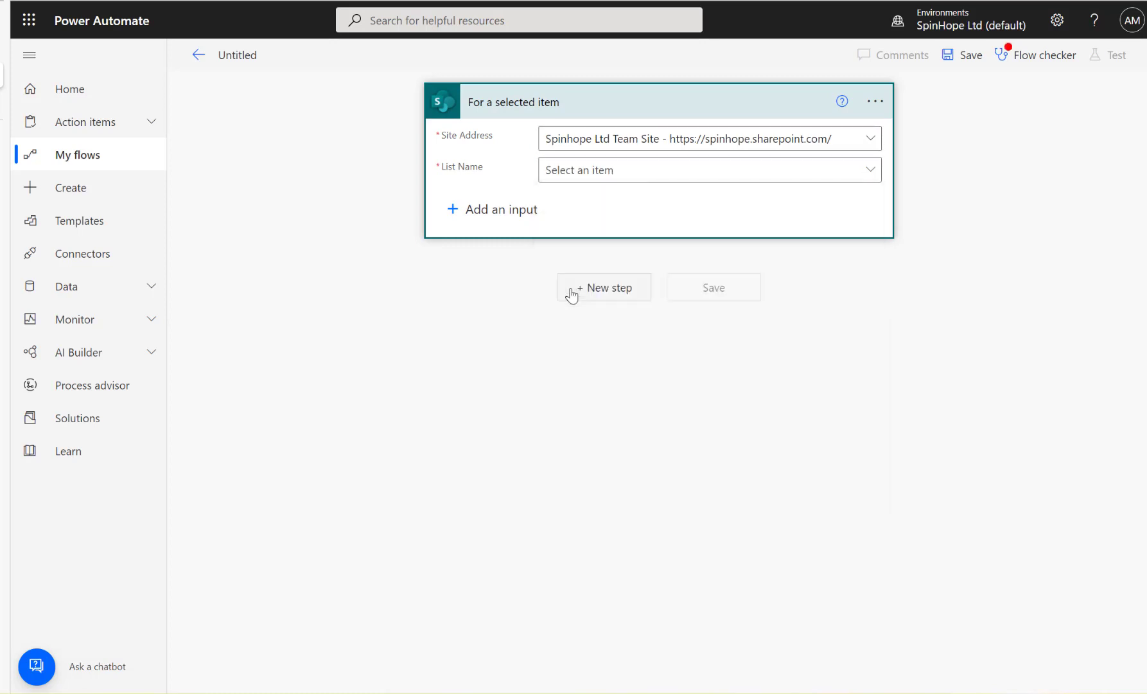
- Add a Compose step whose input is the selected item's ID
click(590, 290)
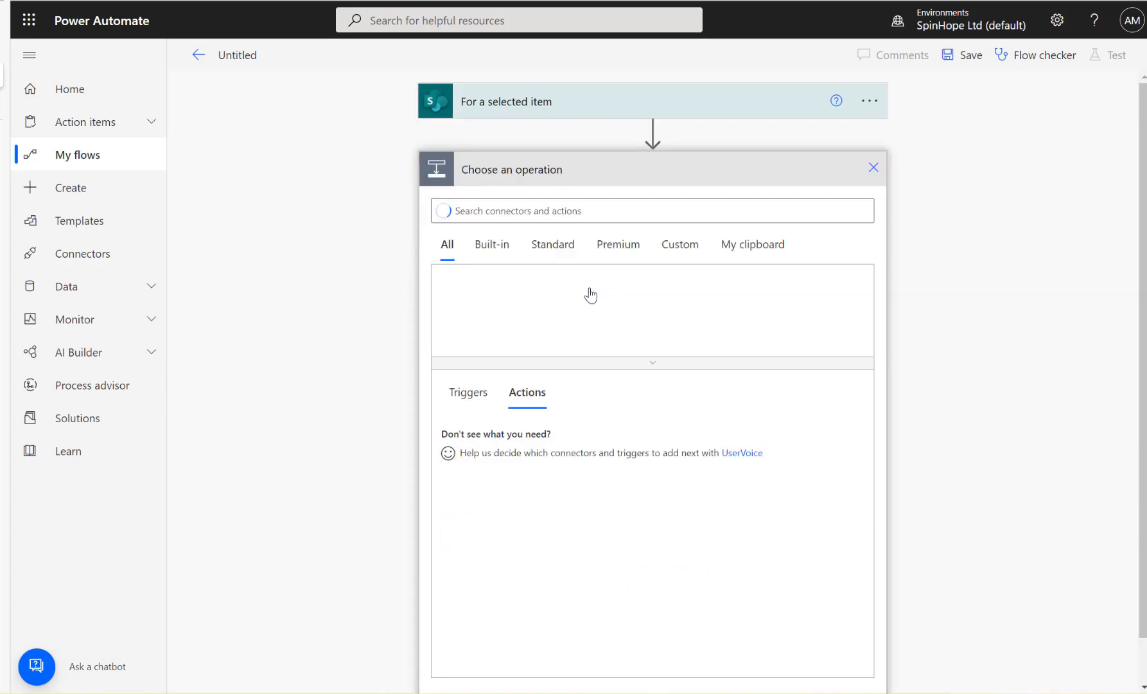
text(compose)
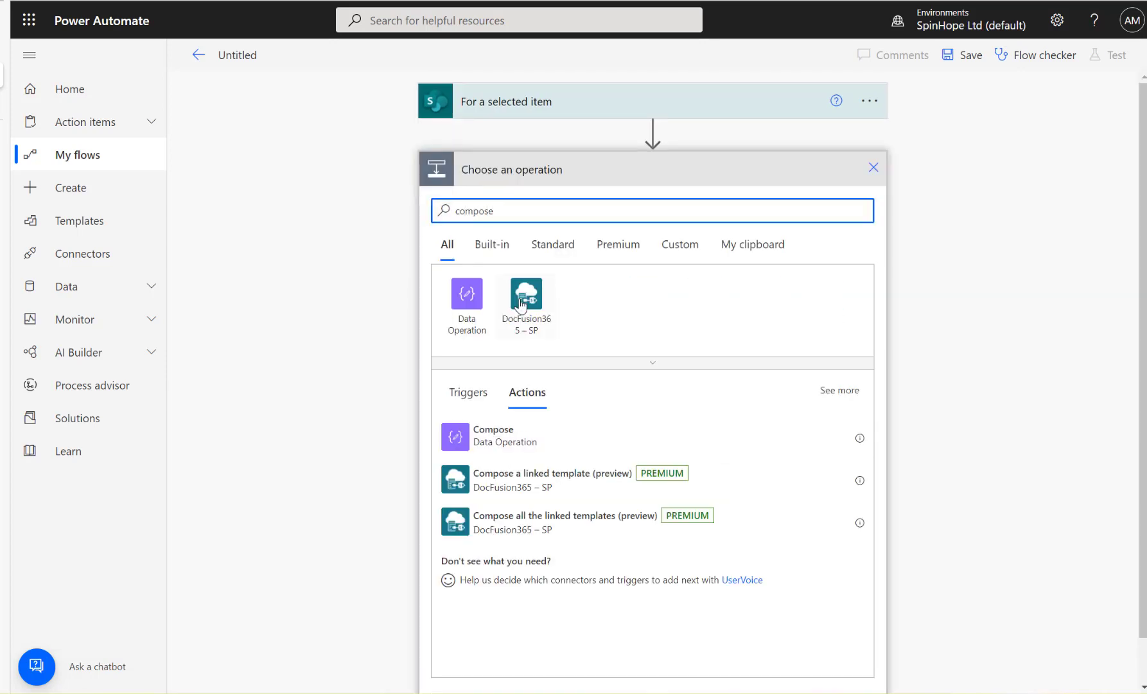
click(515, 441)
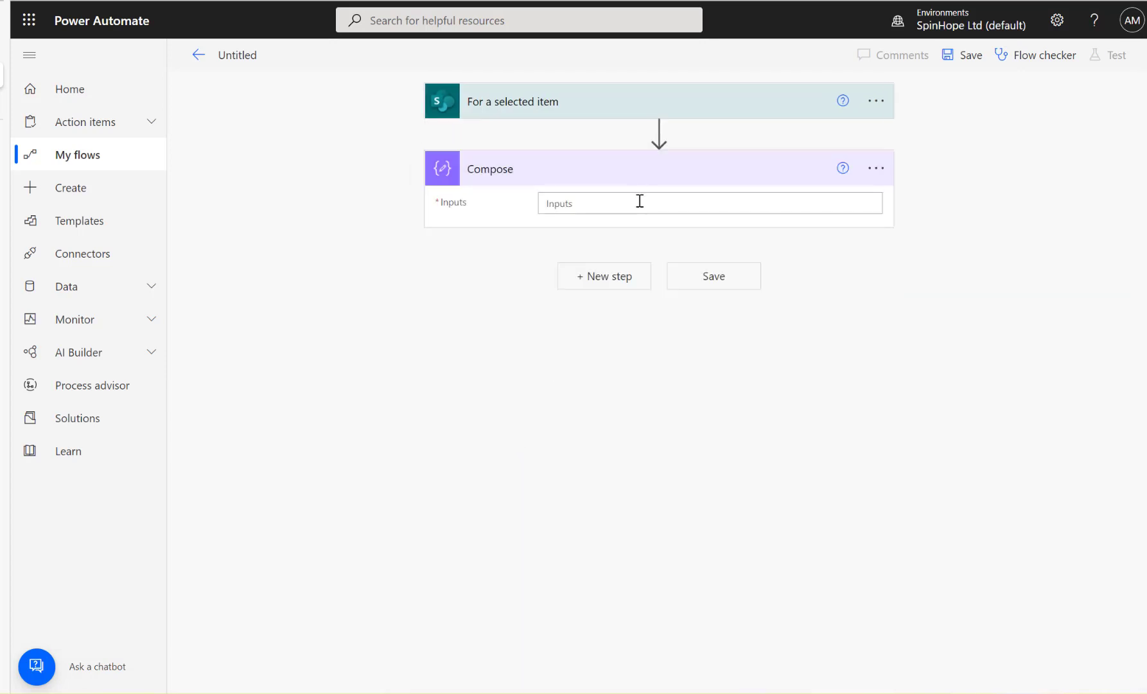
click(640, 201)
click(844, 183)
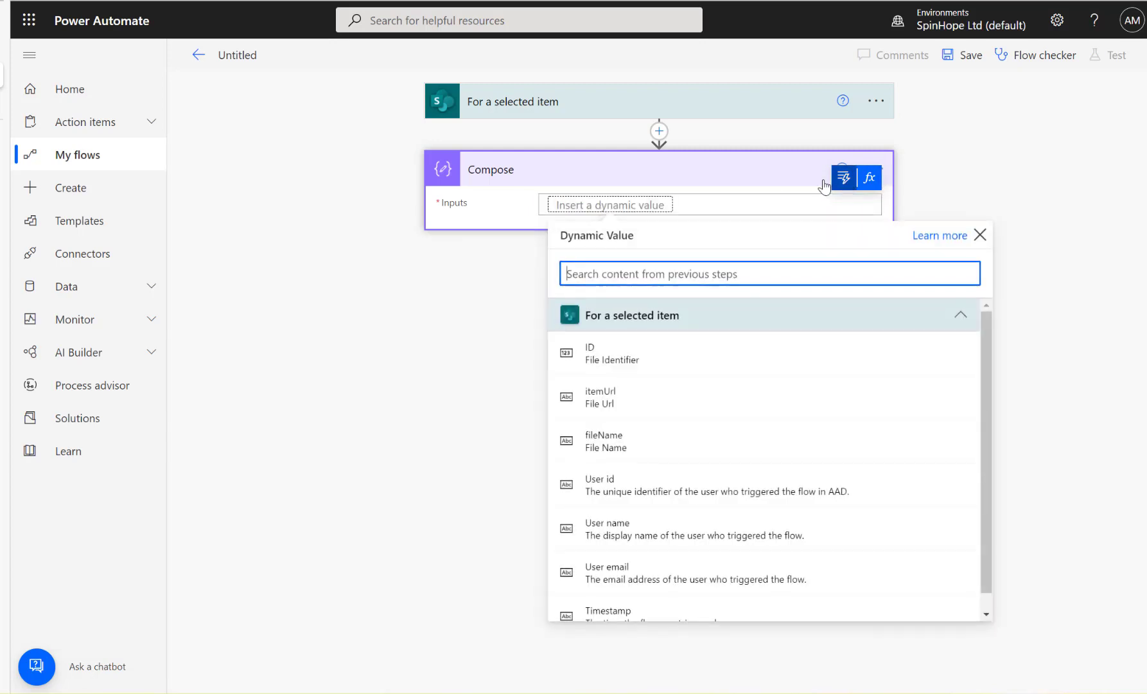
click(604, 357)
- Name the flow 'Demo For a Selected Sports Item Flow' and save it
click(243, 58)
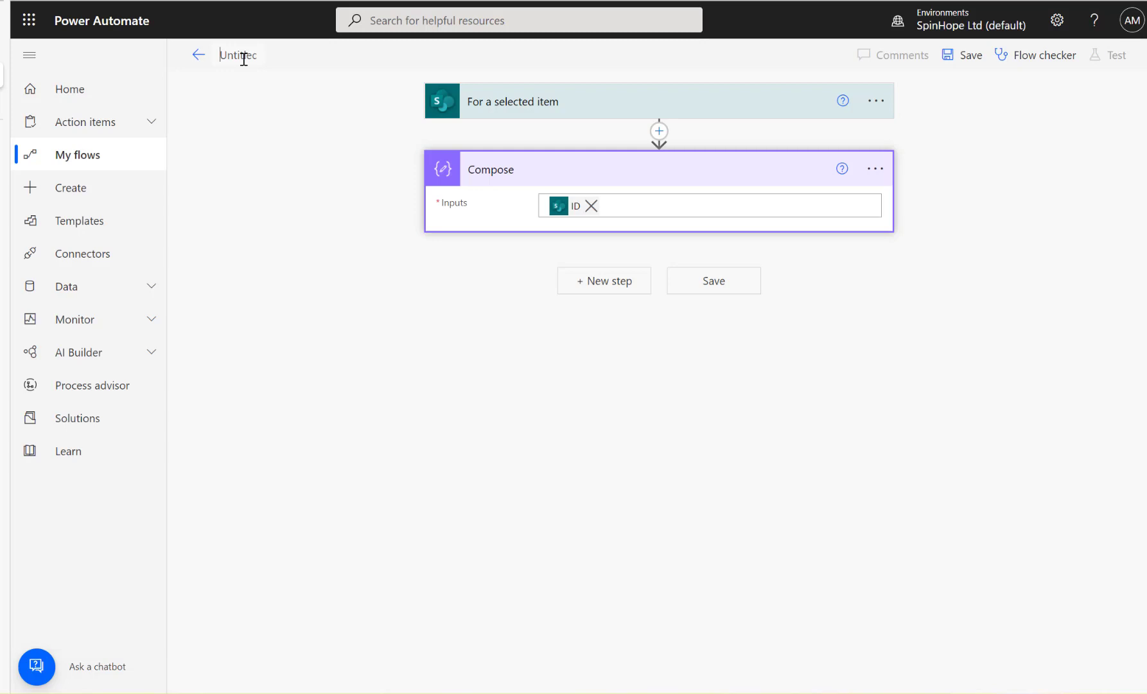
key(ctrl+a)
text(D)
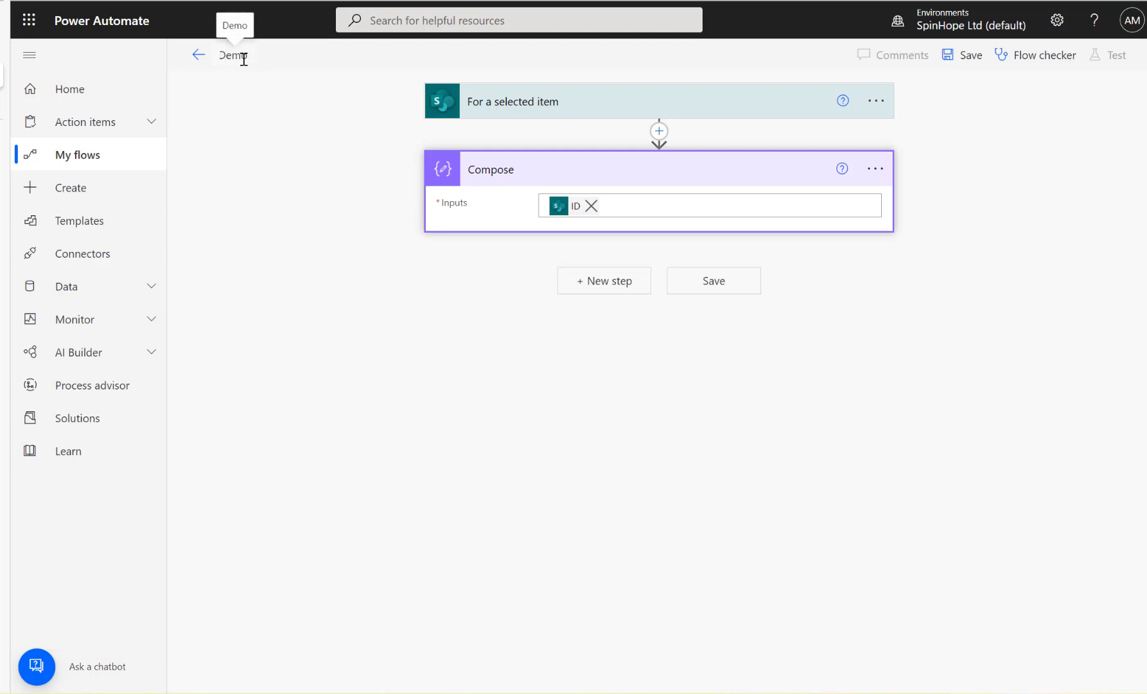
text(emo For a Se)
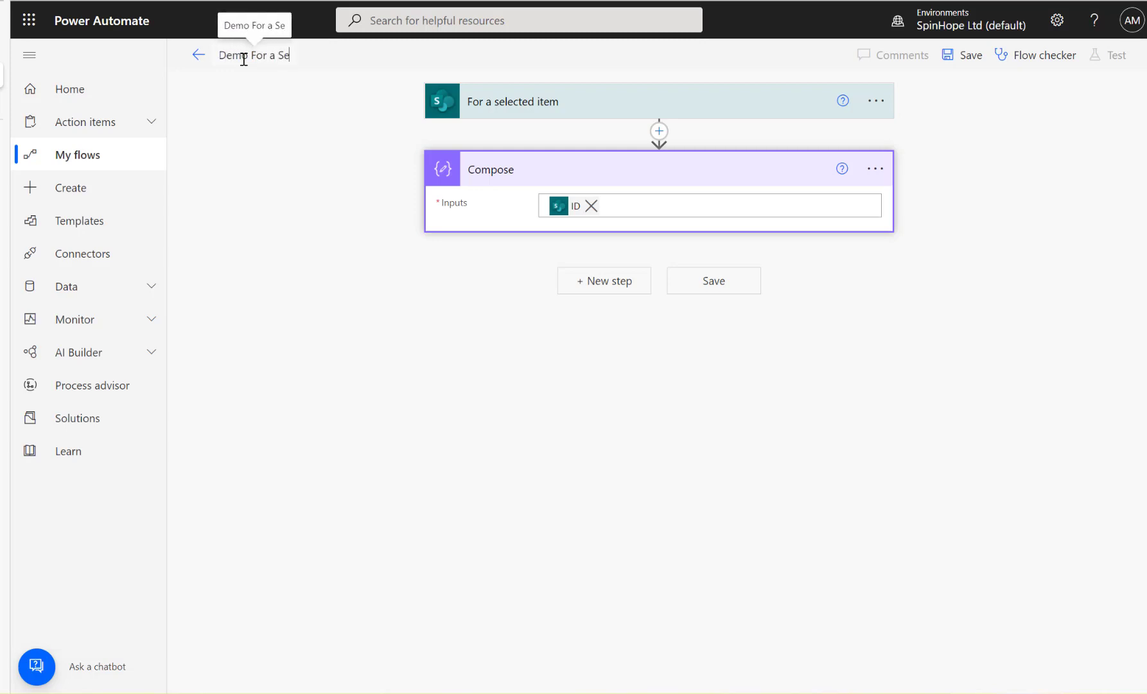
text(ledted)
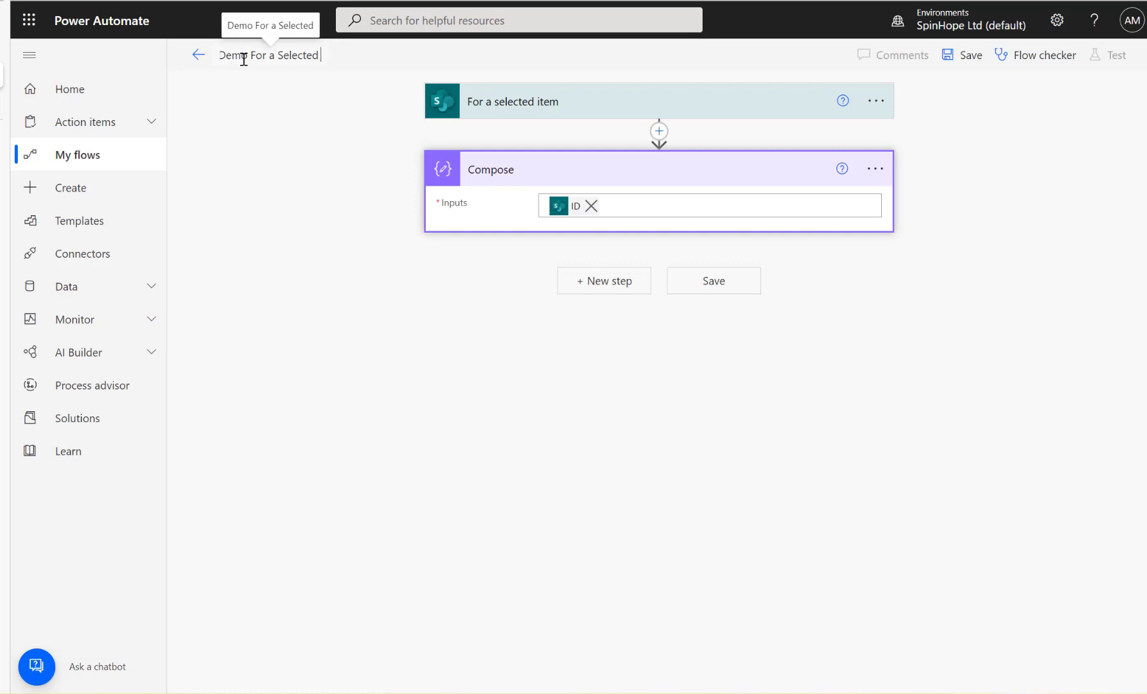
text( Sports)
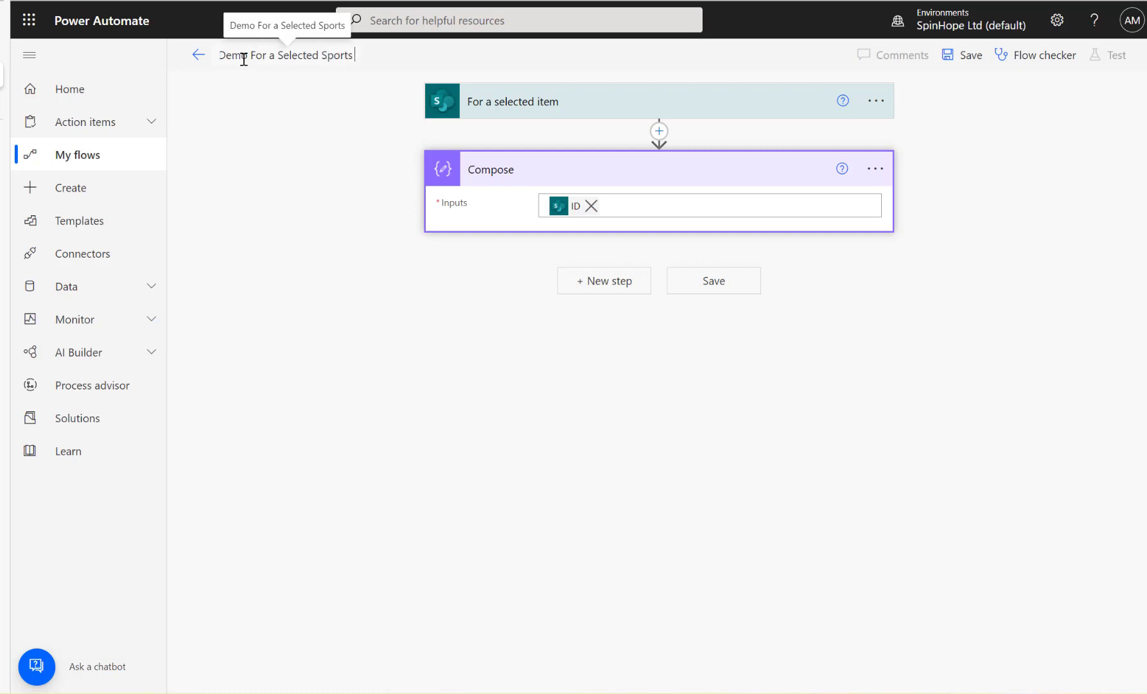
text(Item Flow)
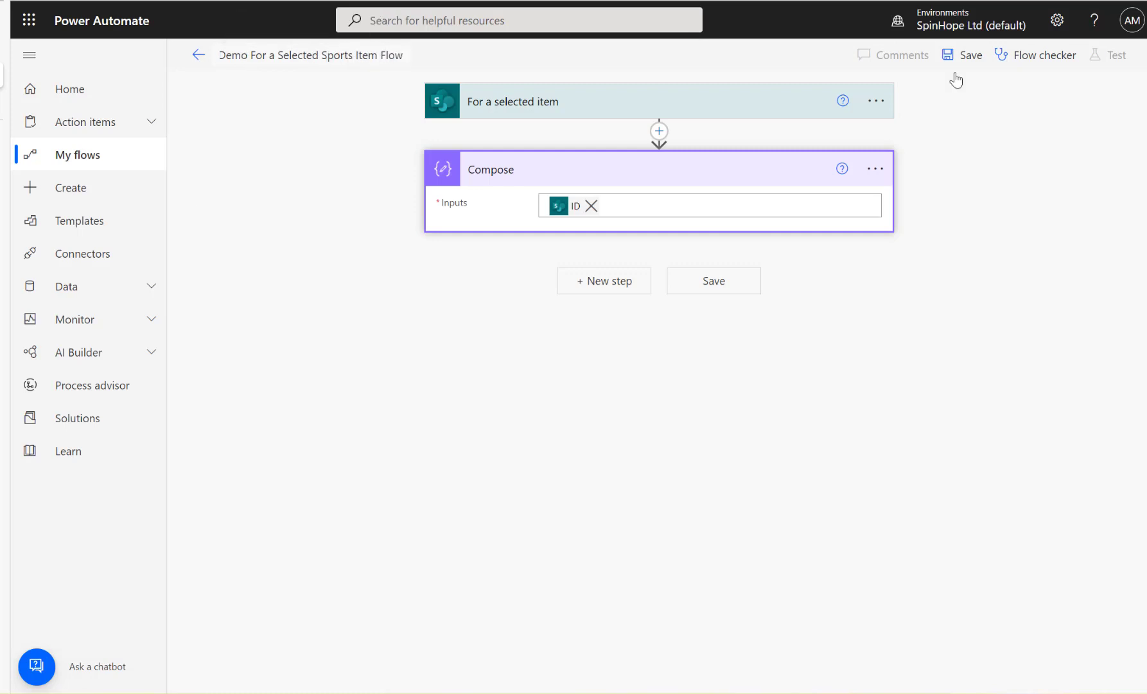
click(964, 57)
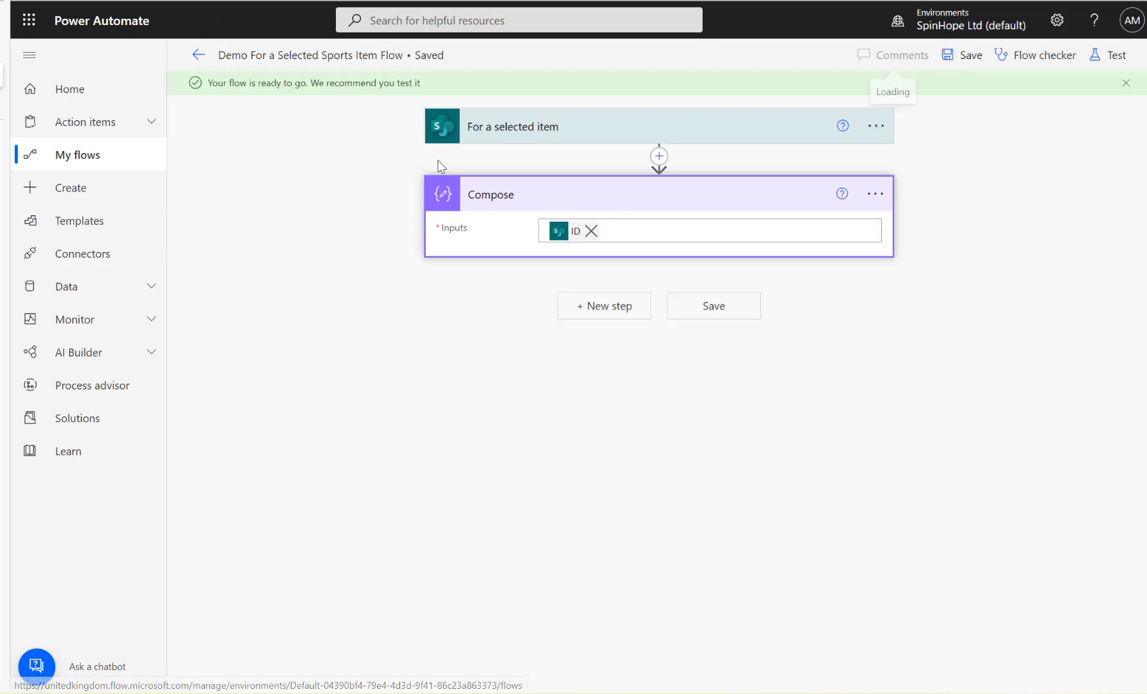
- Go from the flow editor to the flow's details page, then return to the SharePoint Sports list
click(199, 55)
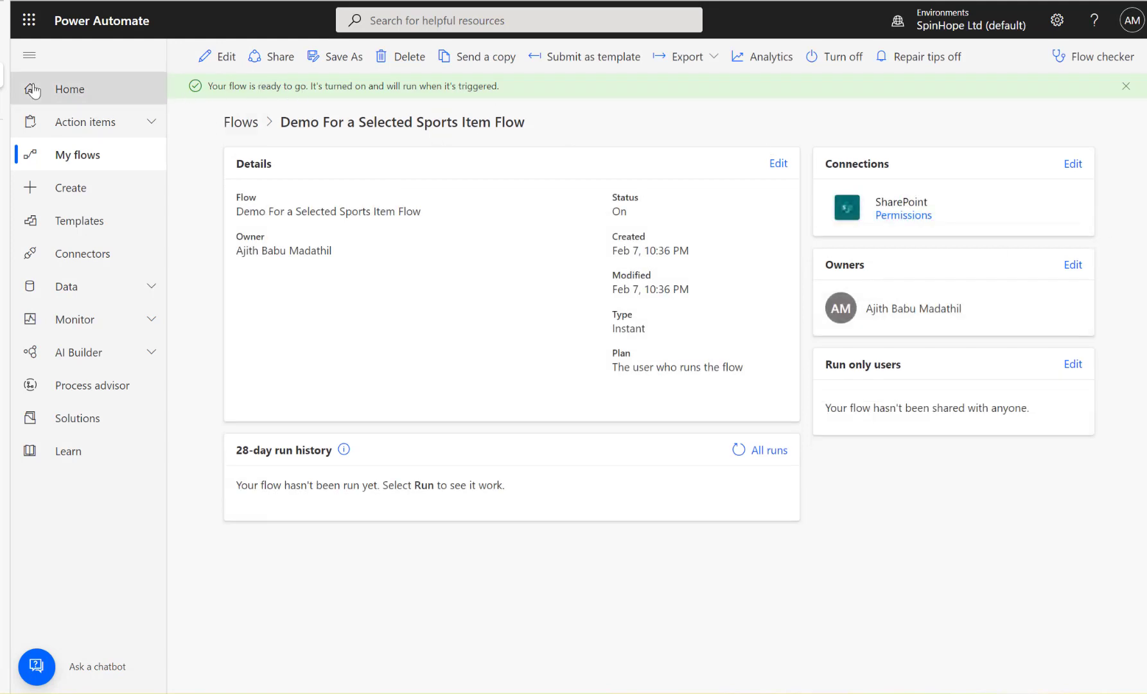
click(65, 4)
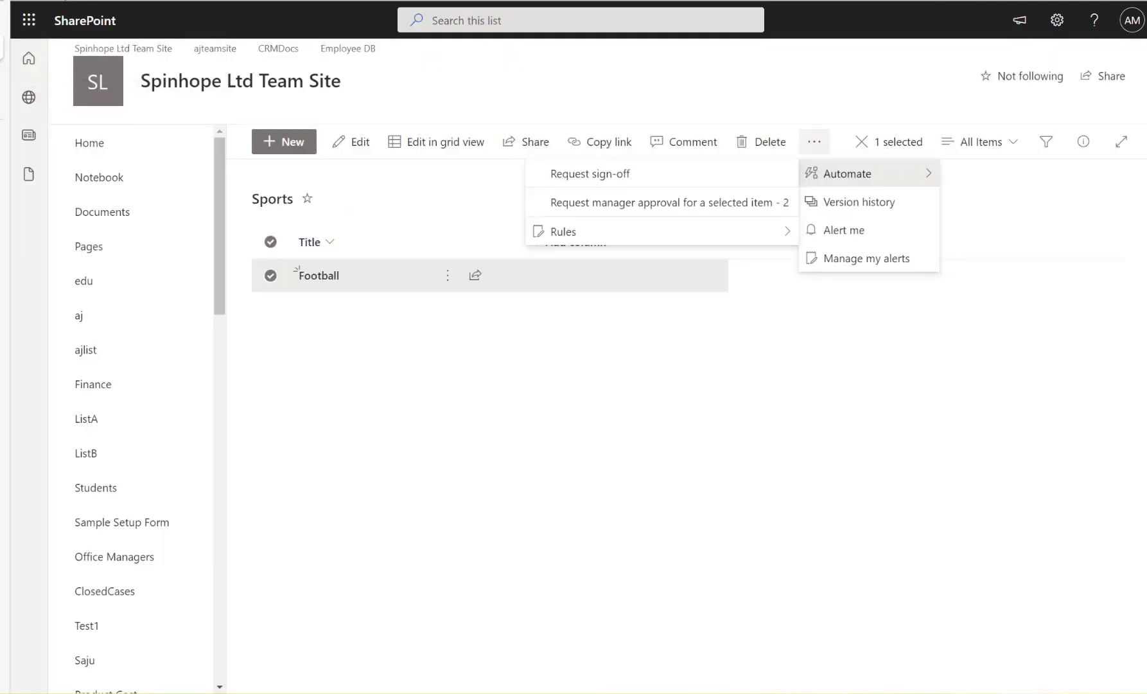
- Reload the Sports list and confirm Football's Automate menu lists Demo For a Selected Sports Item Flow
key(F5)
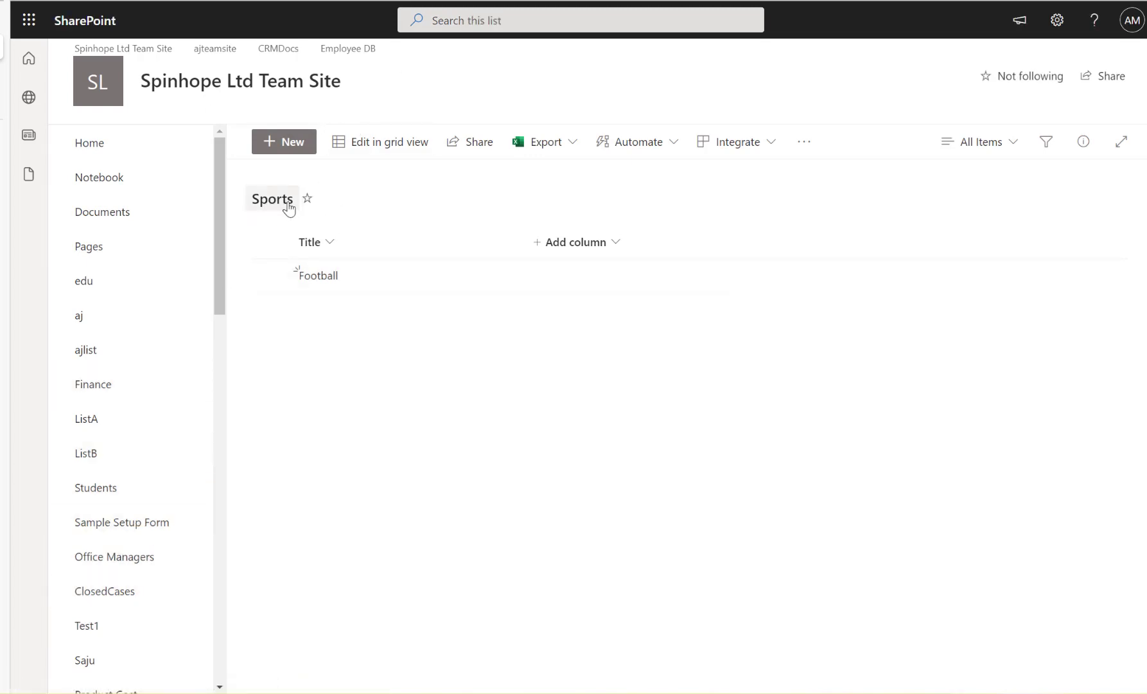
click(272, 277)
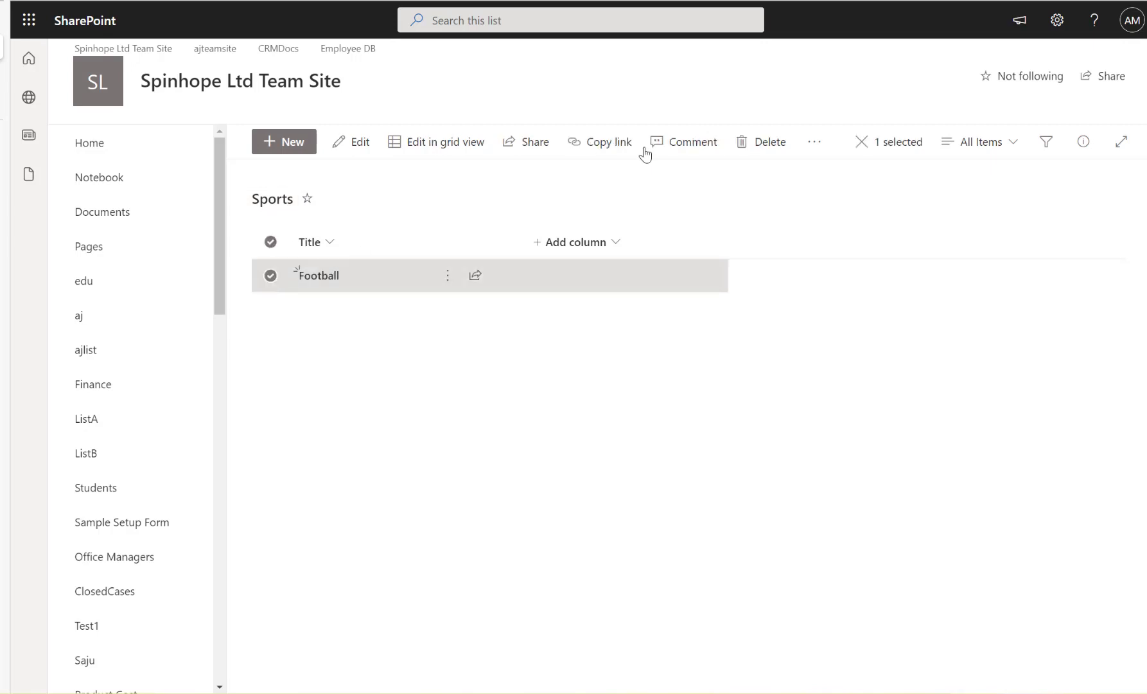
click(814, 142)
mouse_move(853, 179)
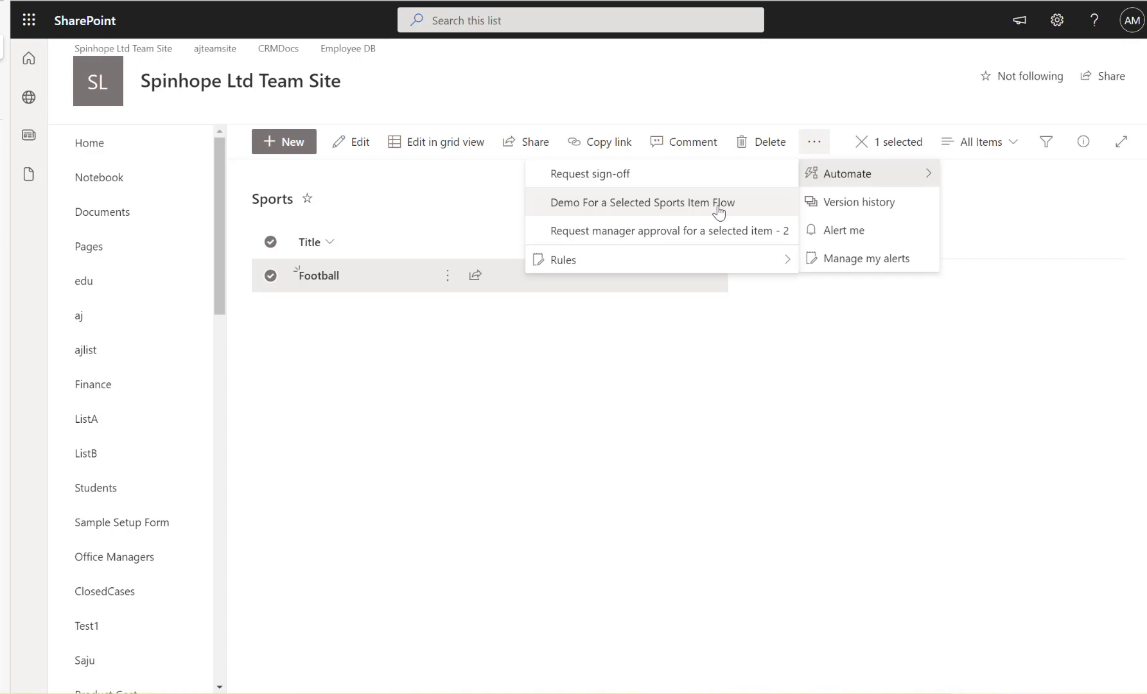
click(387, 359)
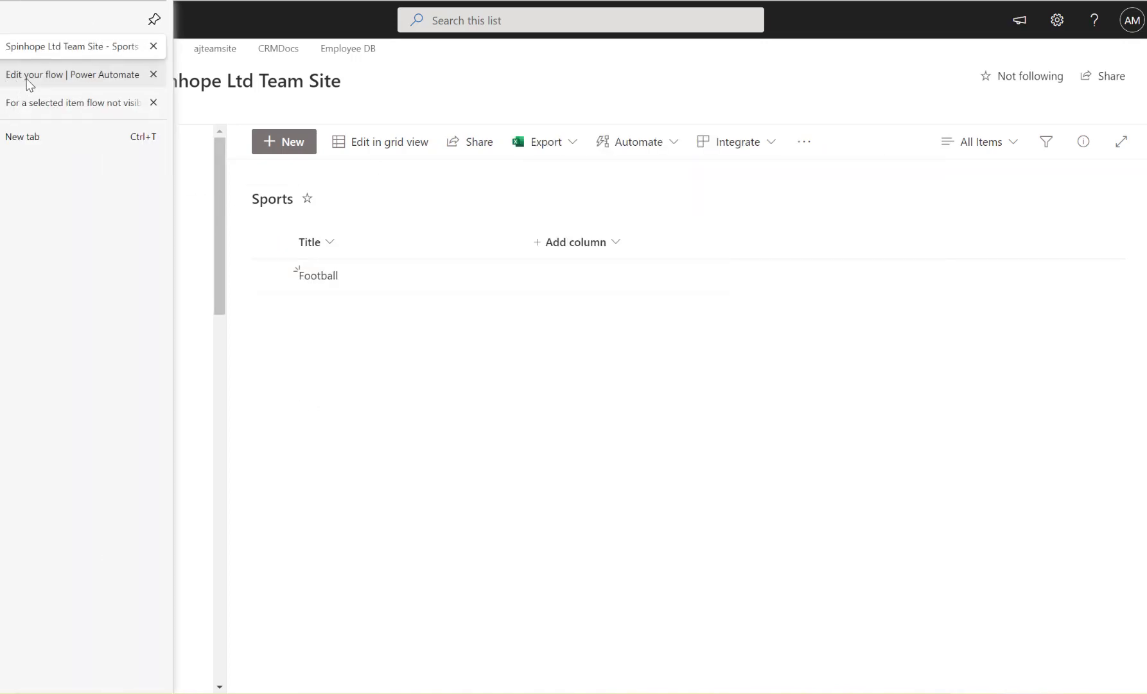
- Check that the flow belongs to the SpinHope Ltd (default) environment
click(29, 79)
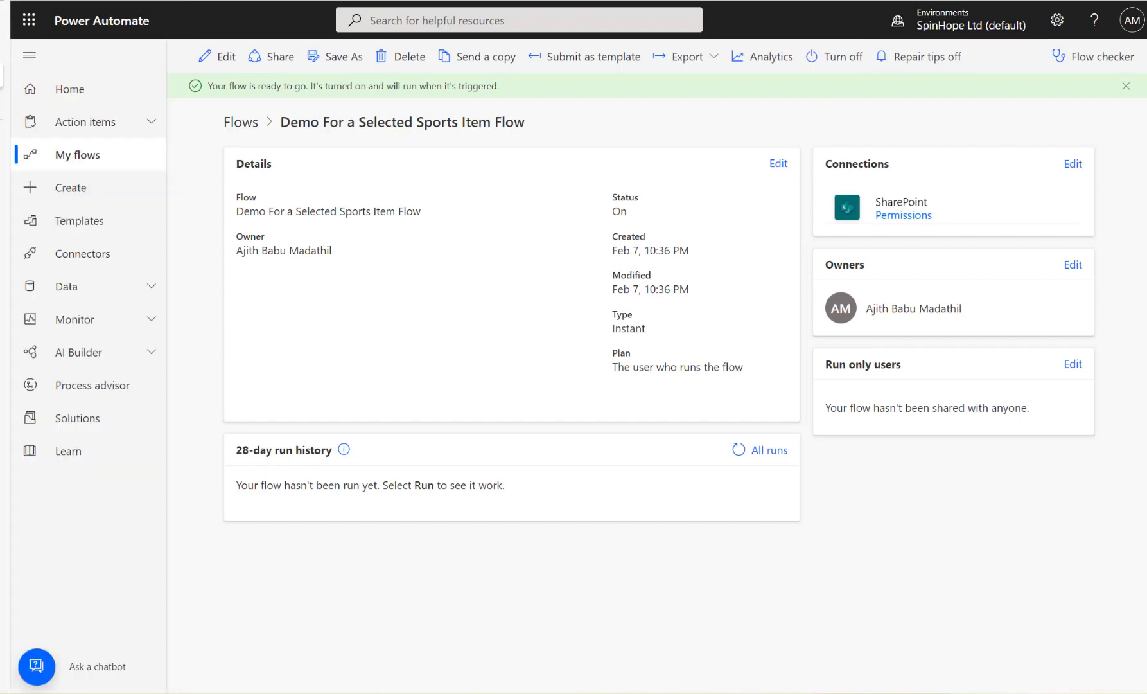
key(ctrl+Tab)
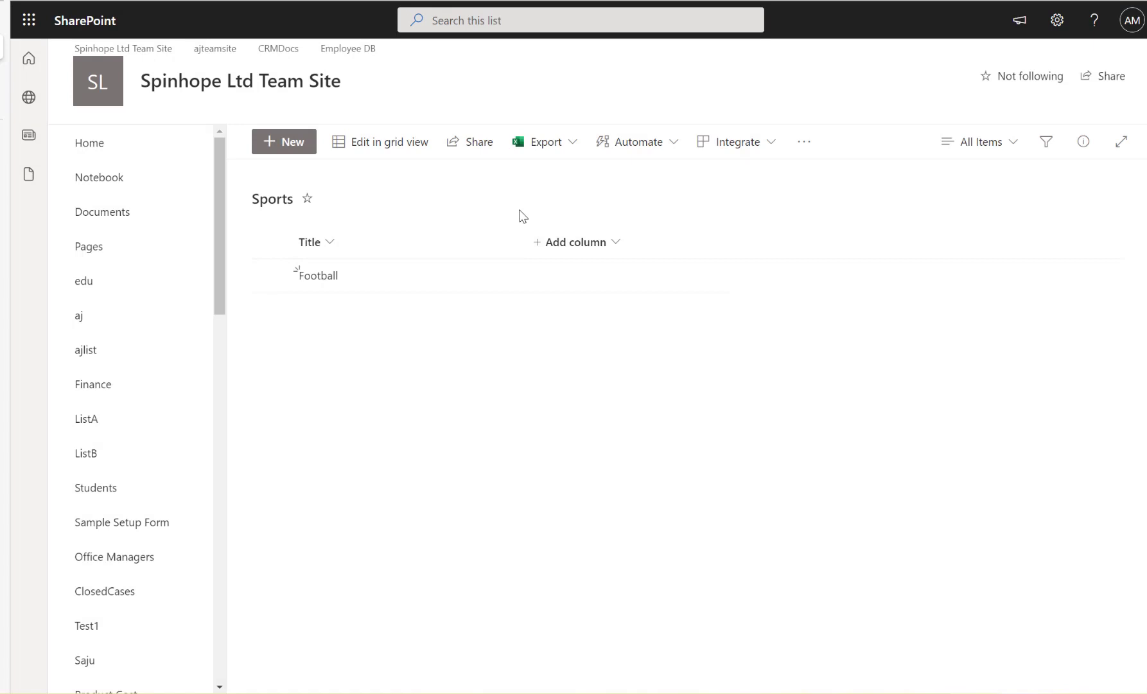
click(103, 90)
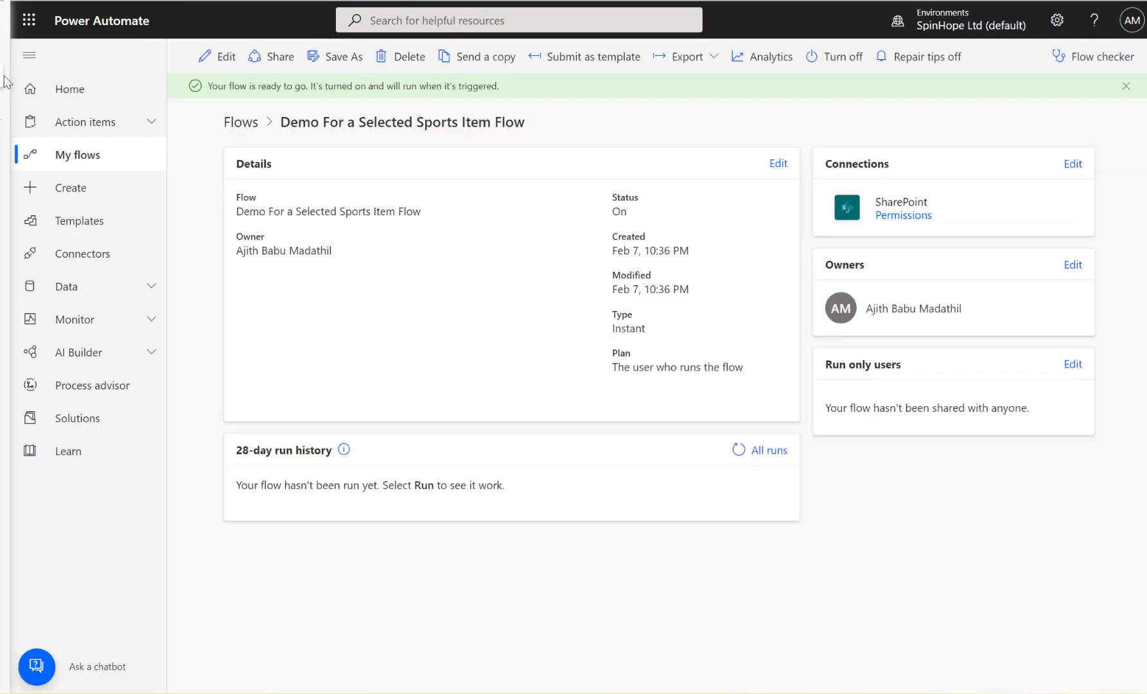
click(1003, 31)
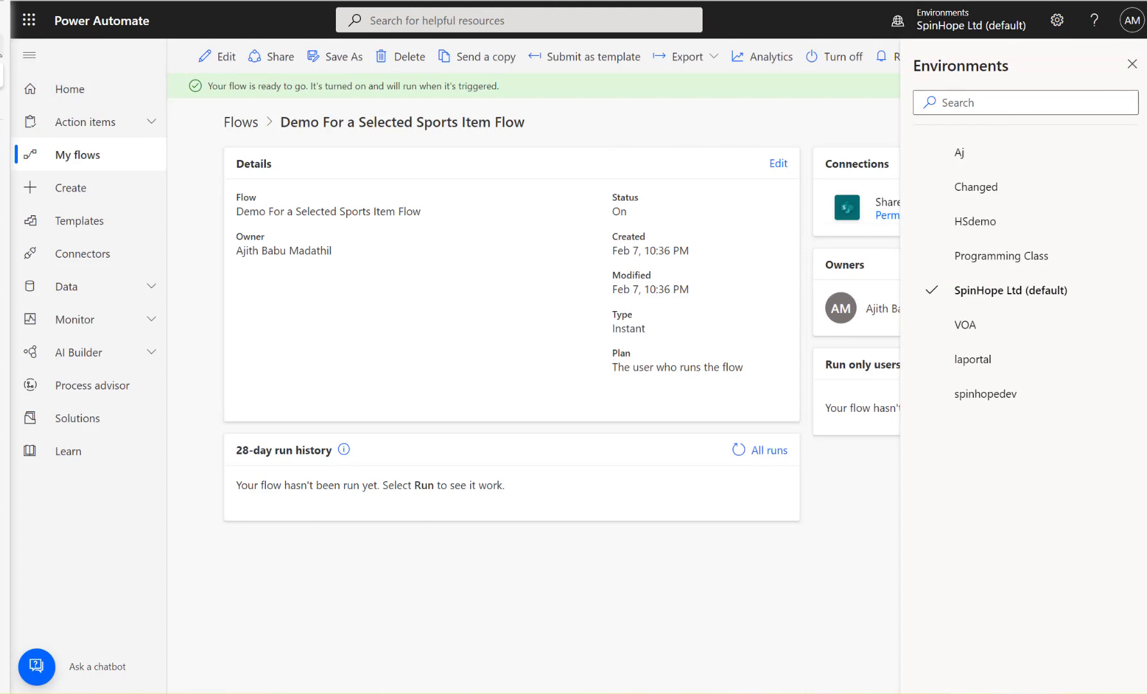
- Start a new flow from the Sports list via Integrate > Power Automate > Create a flow
click(9, 54)
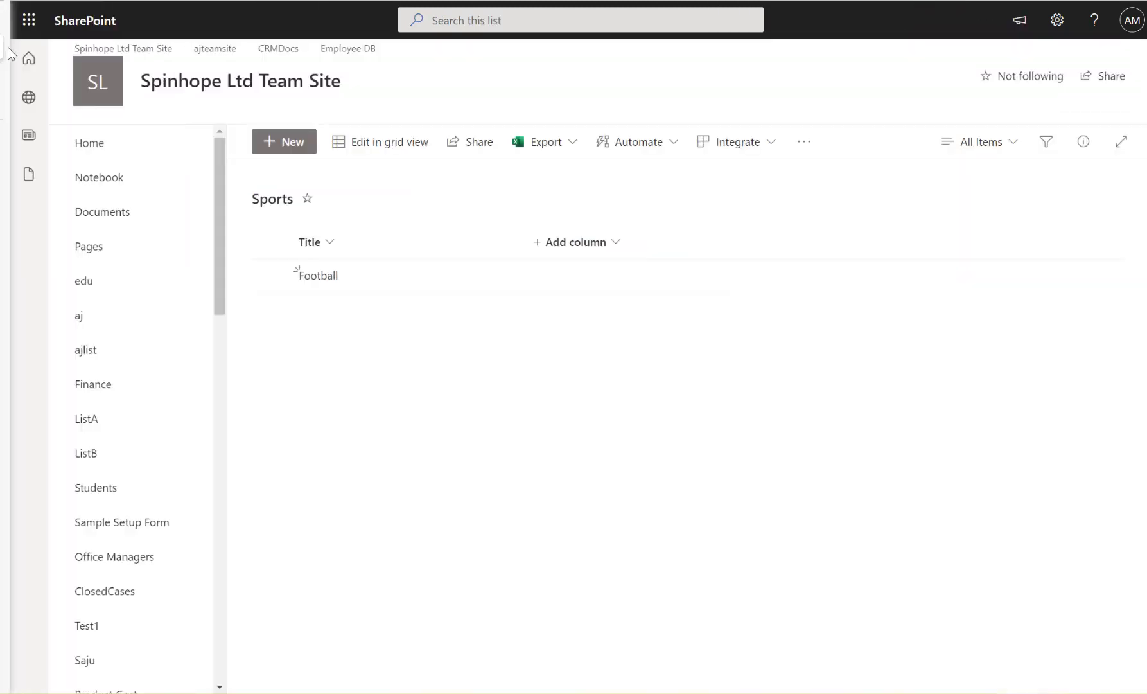
click(654, 146)
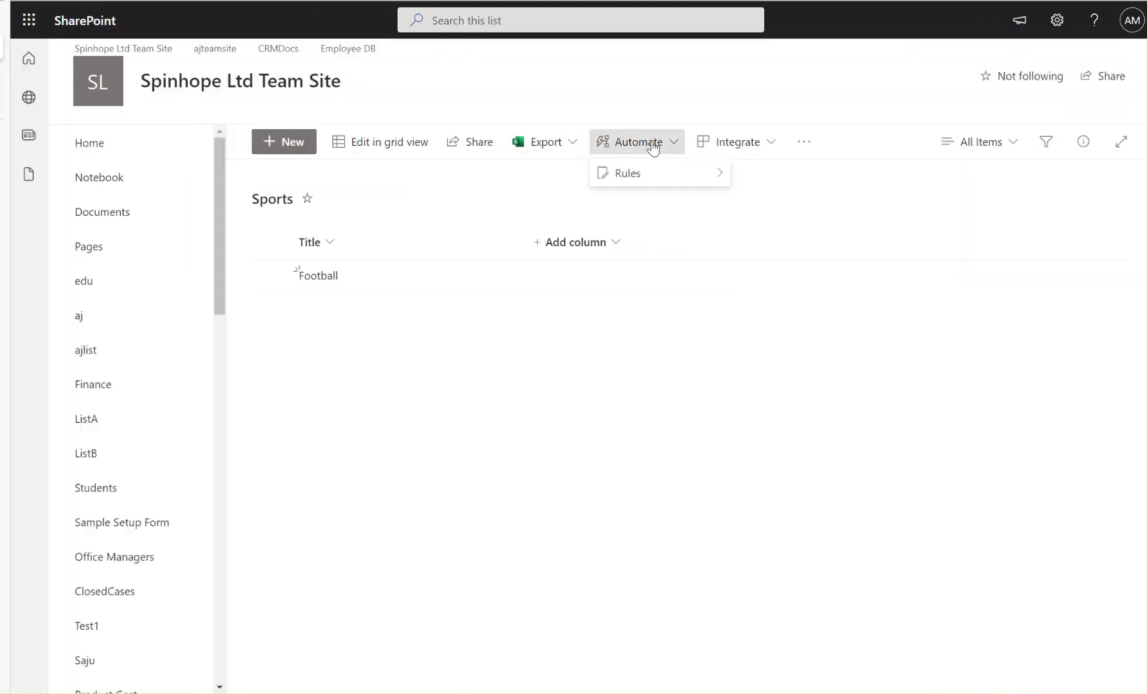
click(778, 146)
mouse_move(776, 204)
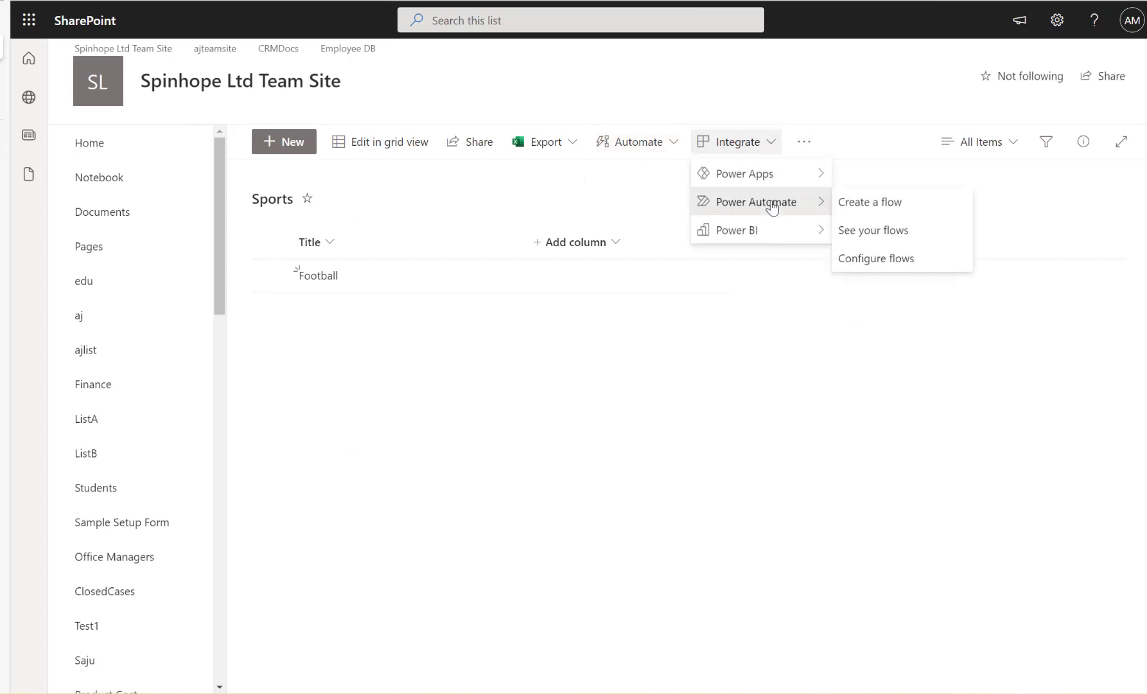
click(883, 207)
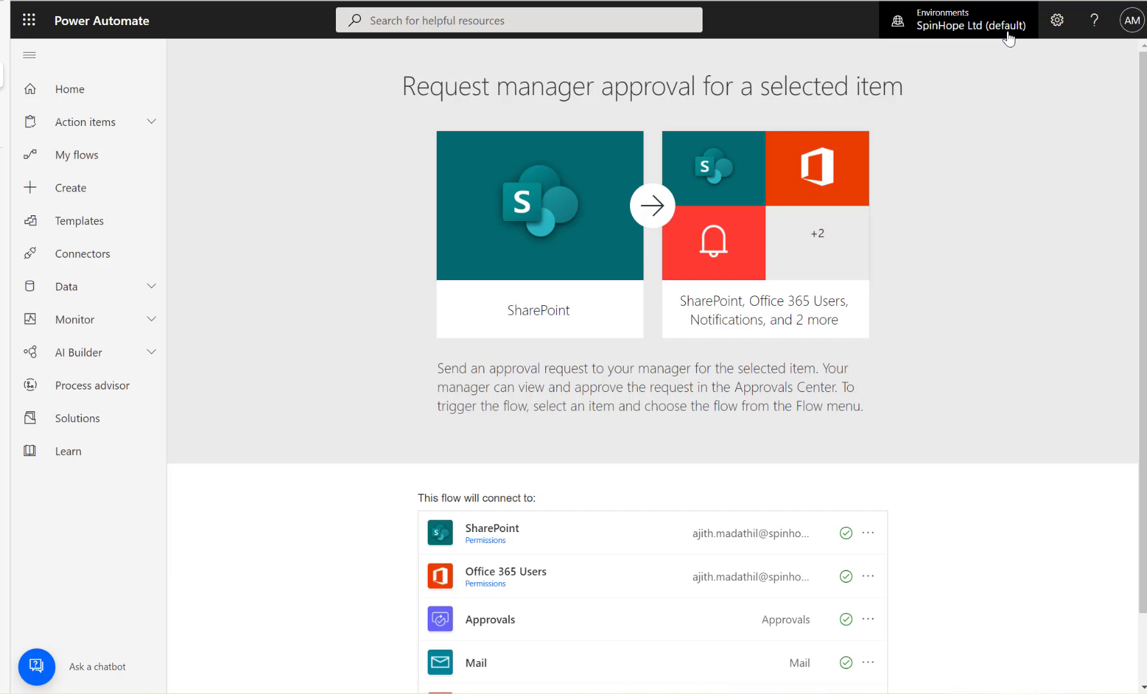
- Show the Sports list's Power Automate options: Create a flow, See your flows, Configure flows
click(97, 77)
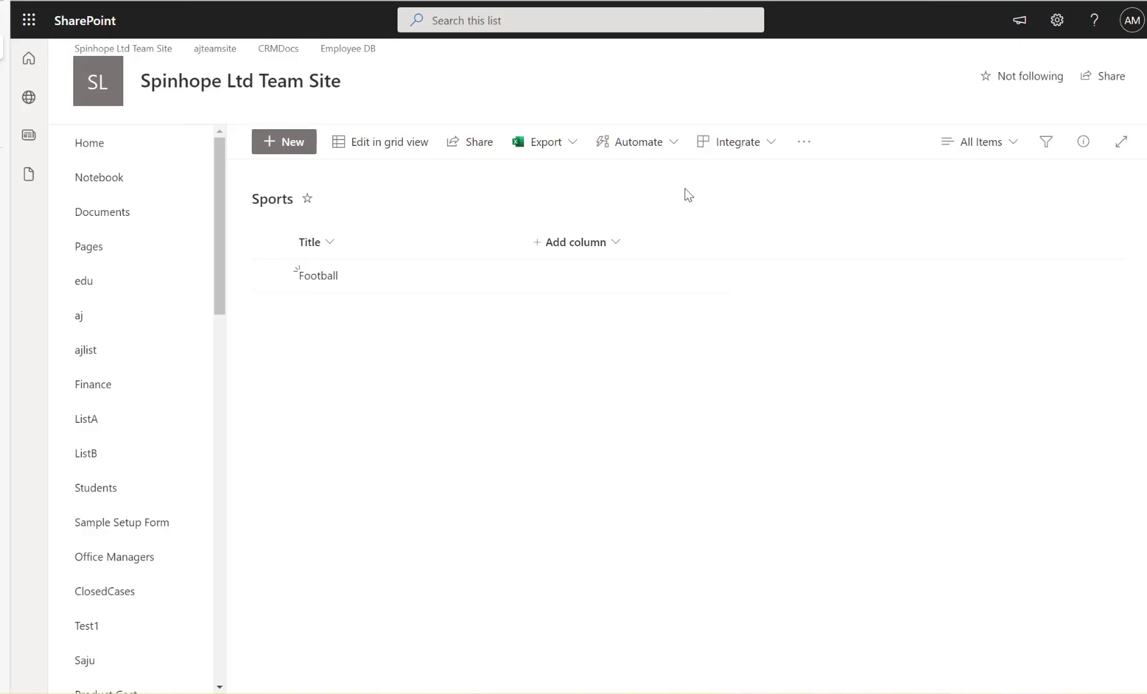
click(763, 146)
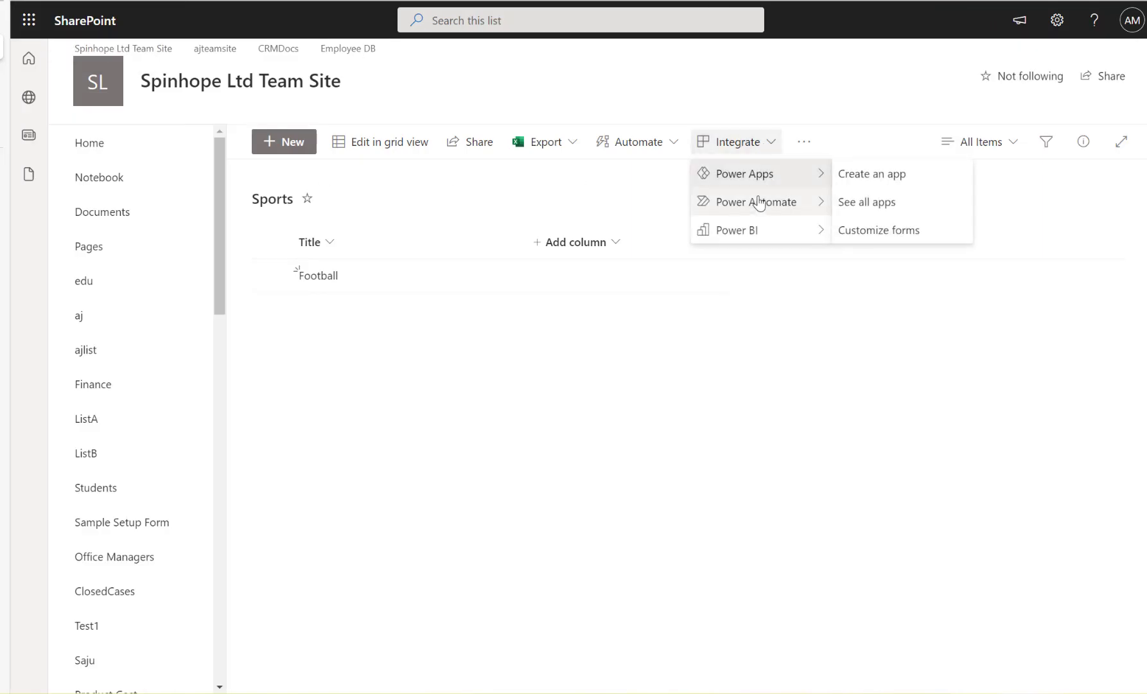
mouse_move(760, 203)
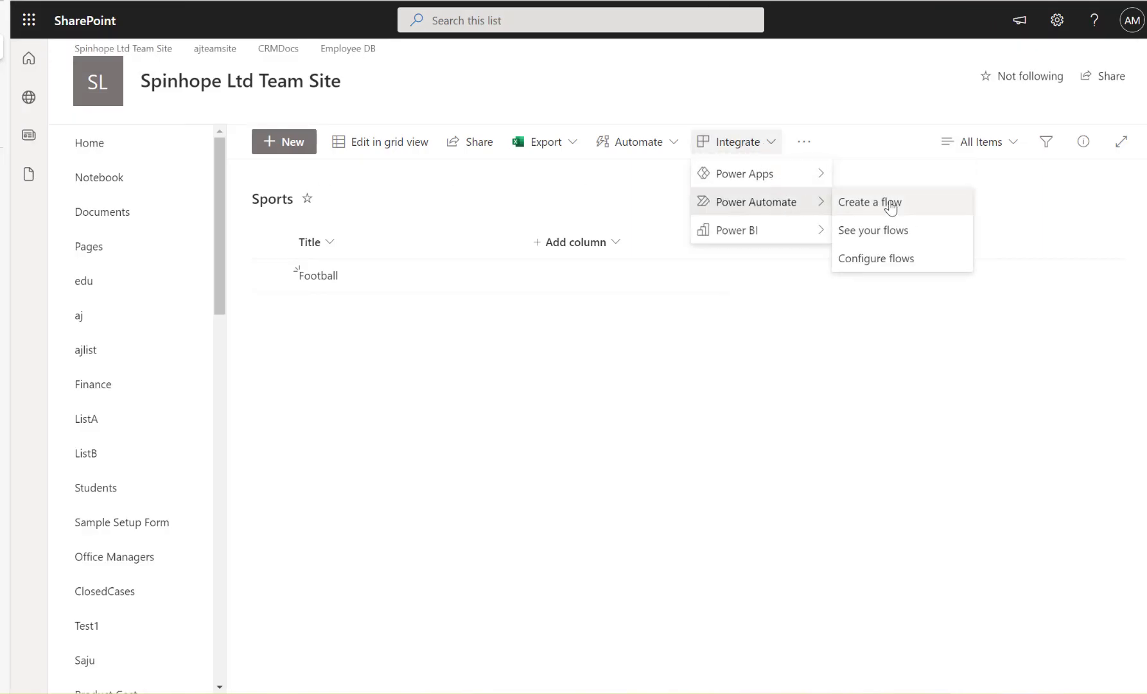